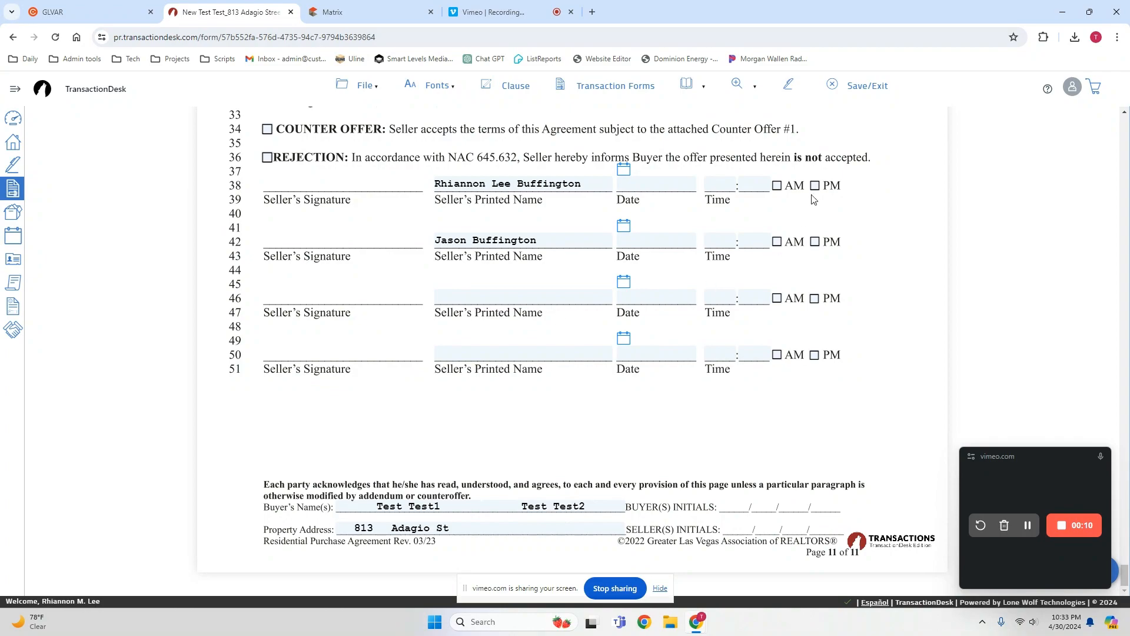
Open the Residential Purchase Agreement for e-signing in Authentisign and reload the page.
scroll(815, 204, up, 6)
scroll(816, 209, down, 6)
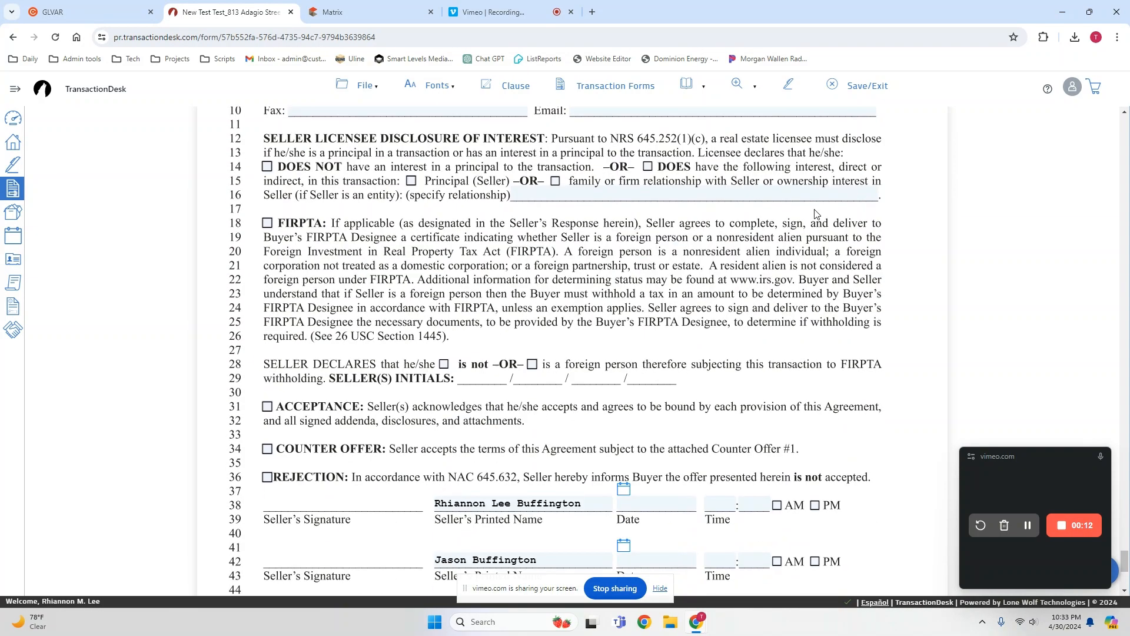
scroll(817, 214, up, 7)
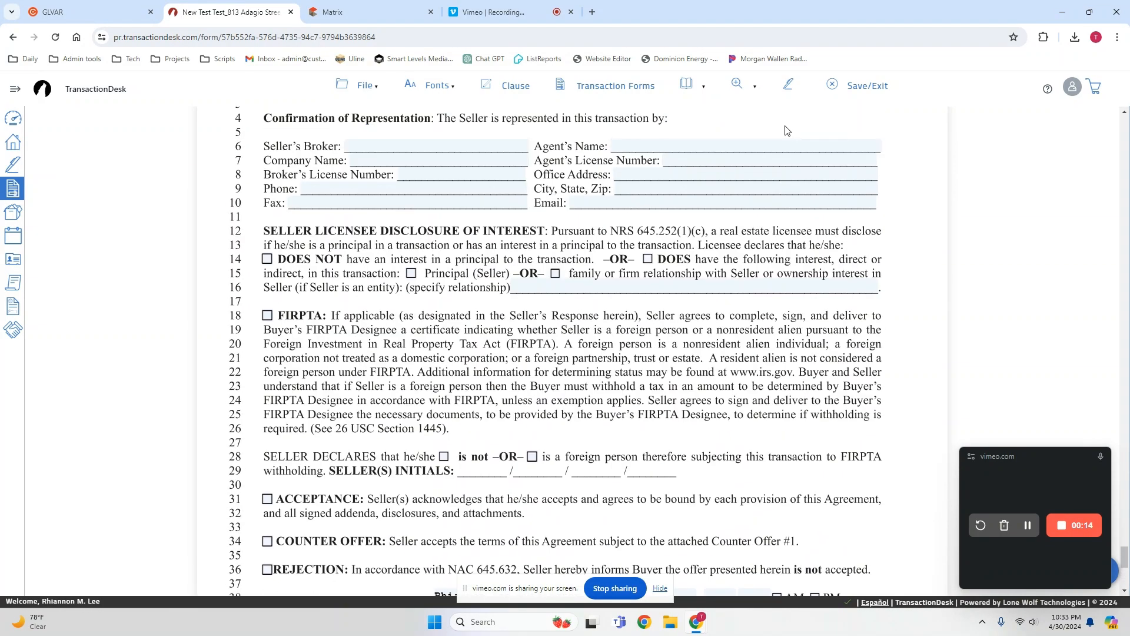
click(790, 86)
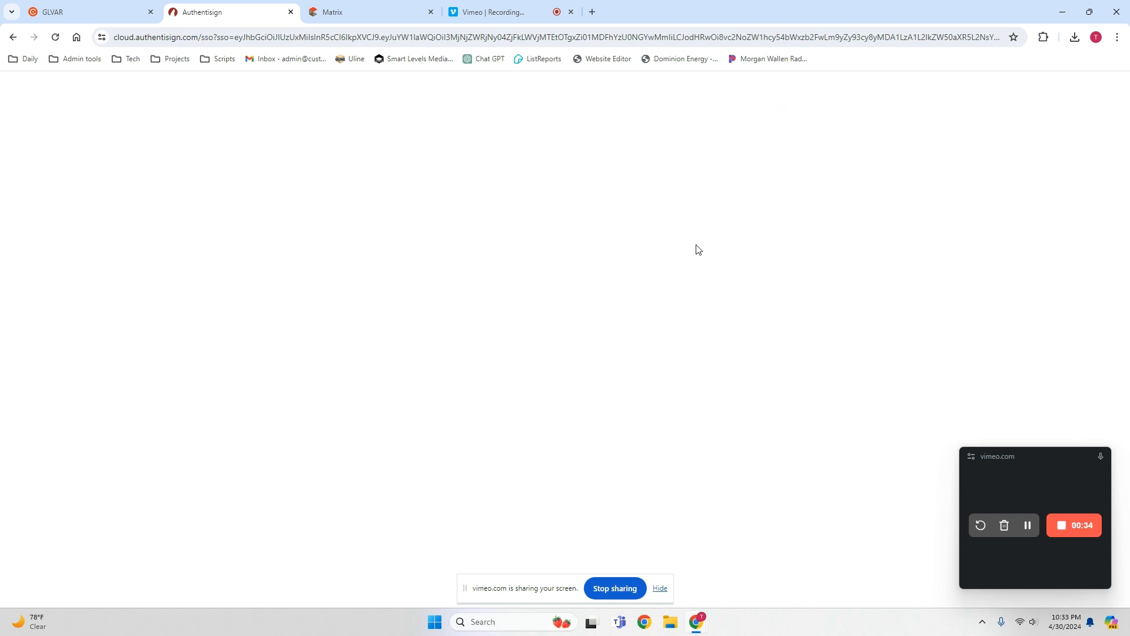
click(54, 37)
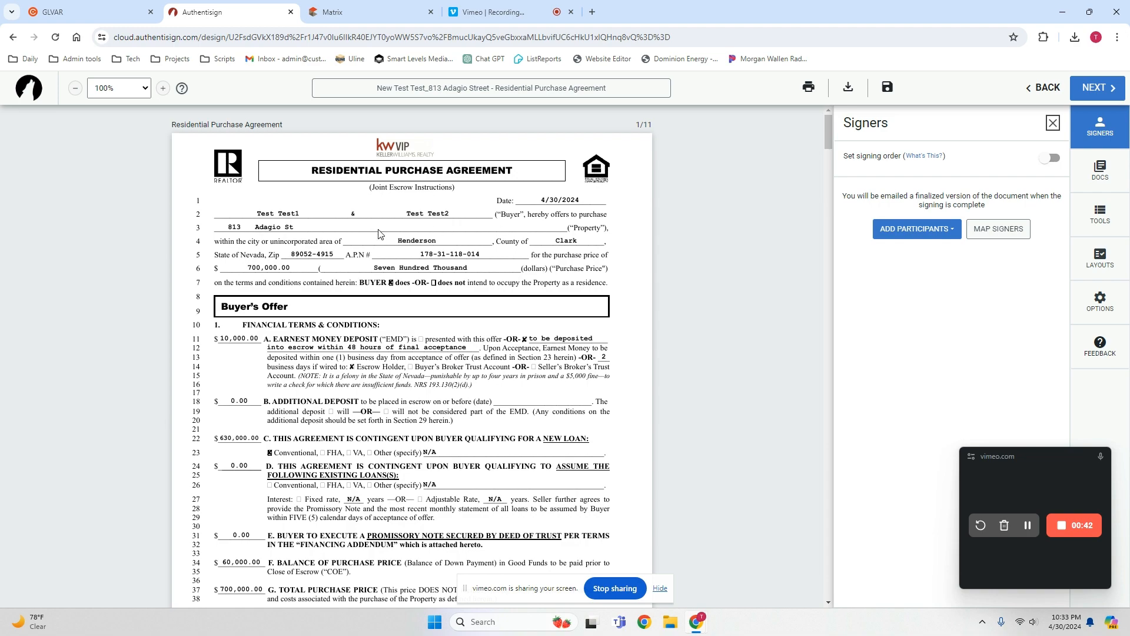
Rename the signing to "Offer_" followed by the property's street address, without the client and form names.
scroll(480, 267, down, 15)
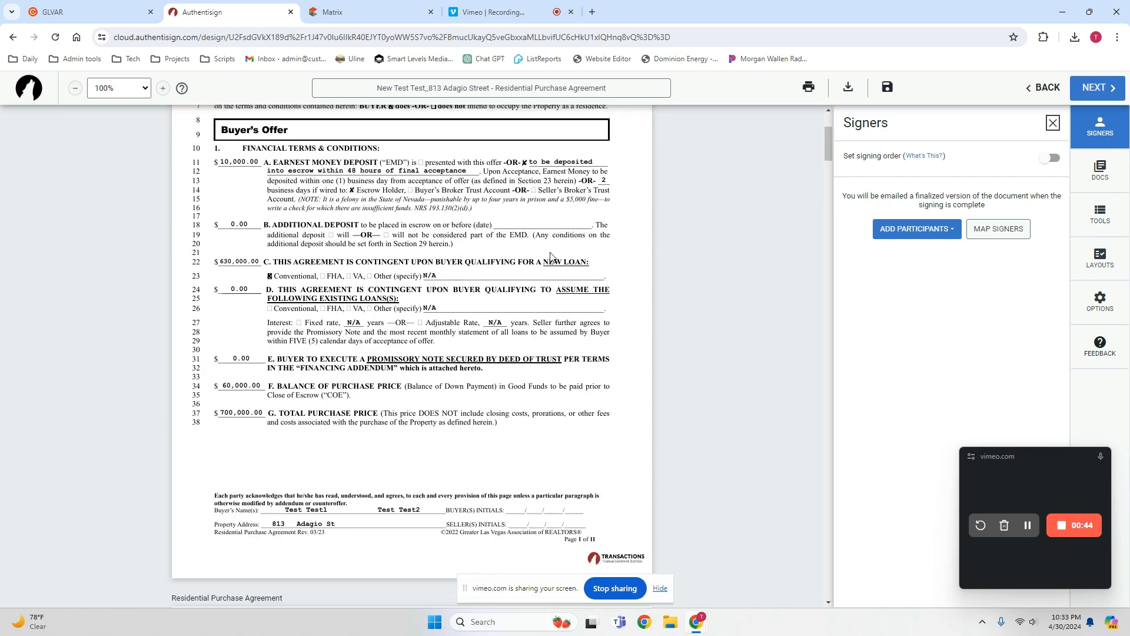
scroll(590, 251, down, 3)
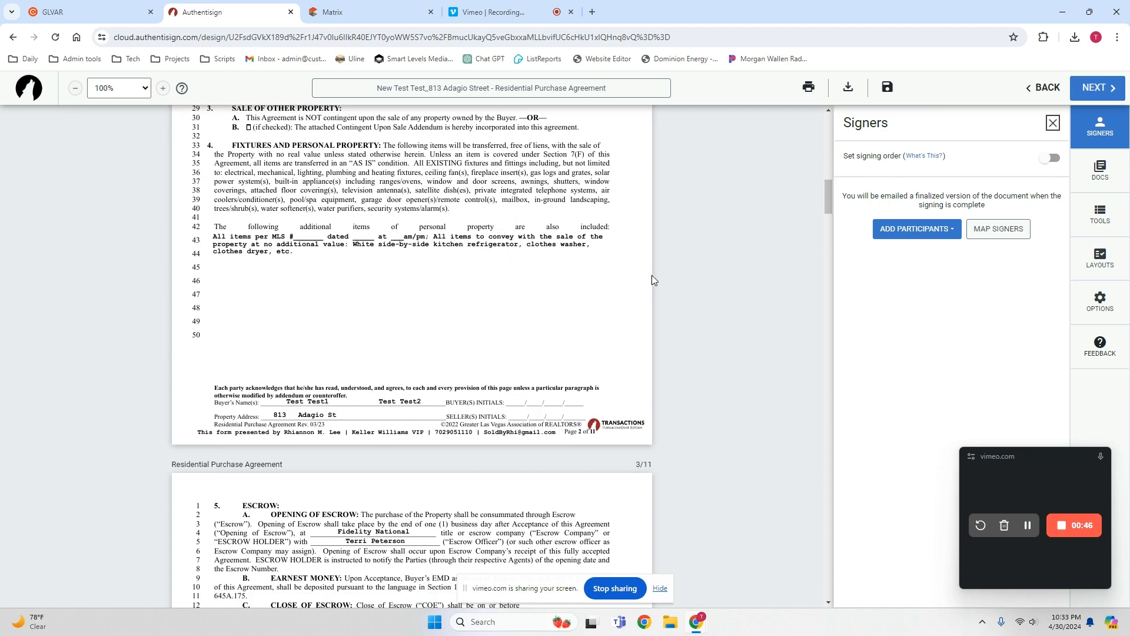
scroll(729, 256, up, 12)
scroll(720, 251, up, 4)
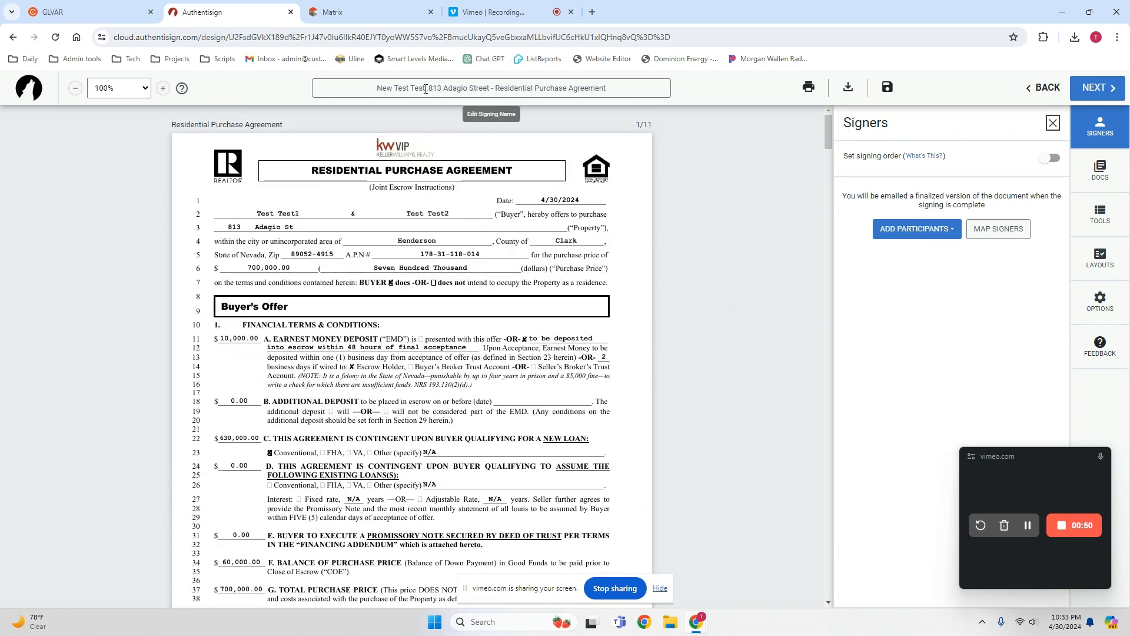
drag(488, 89, 730, 94)
key(BackSpace)
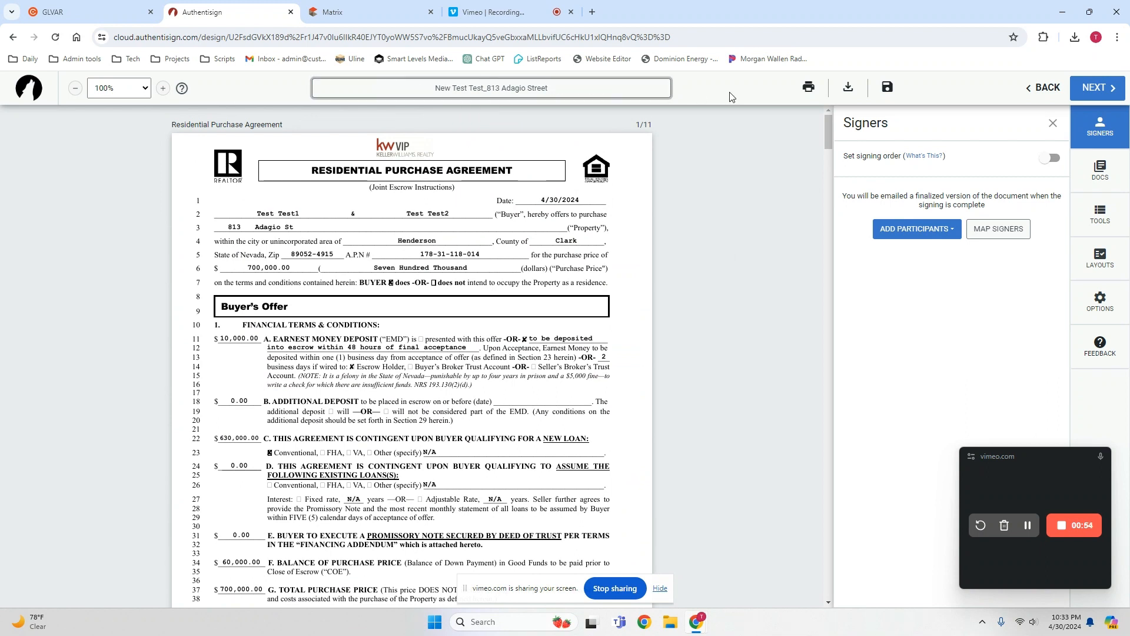
drag(484, 89, 348, 82)
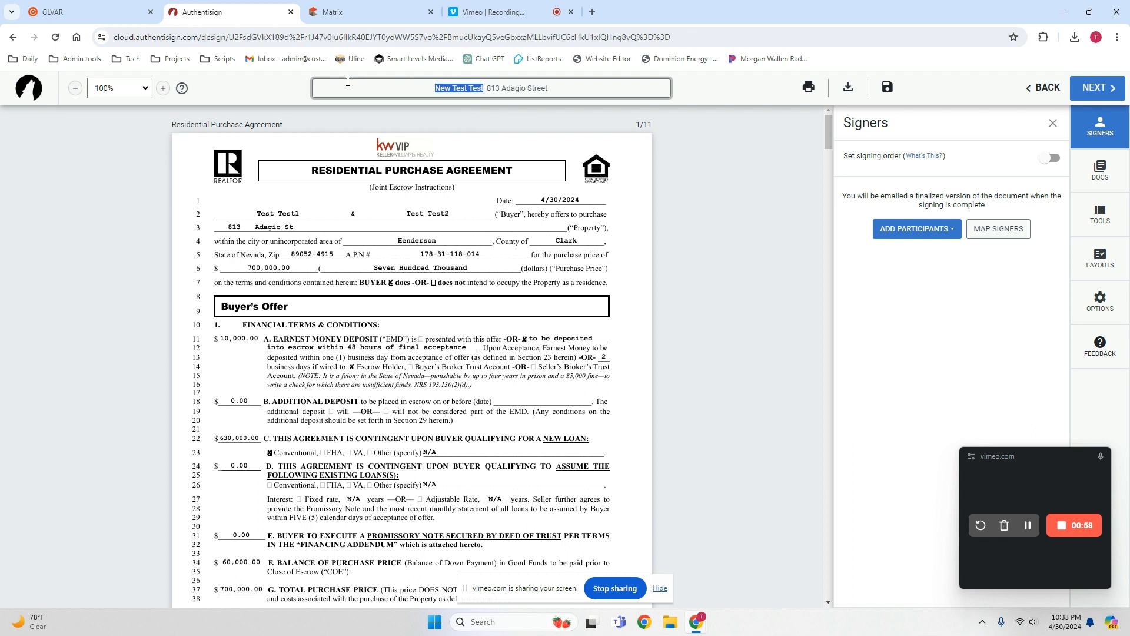
text(Offer)
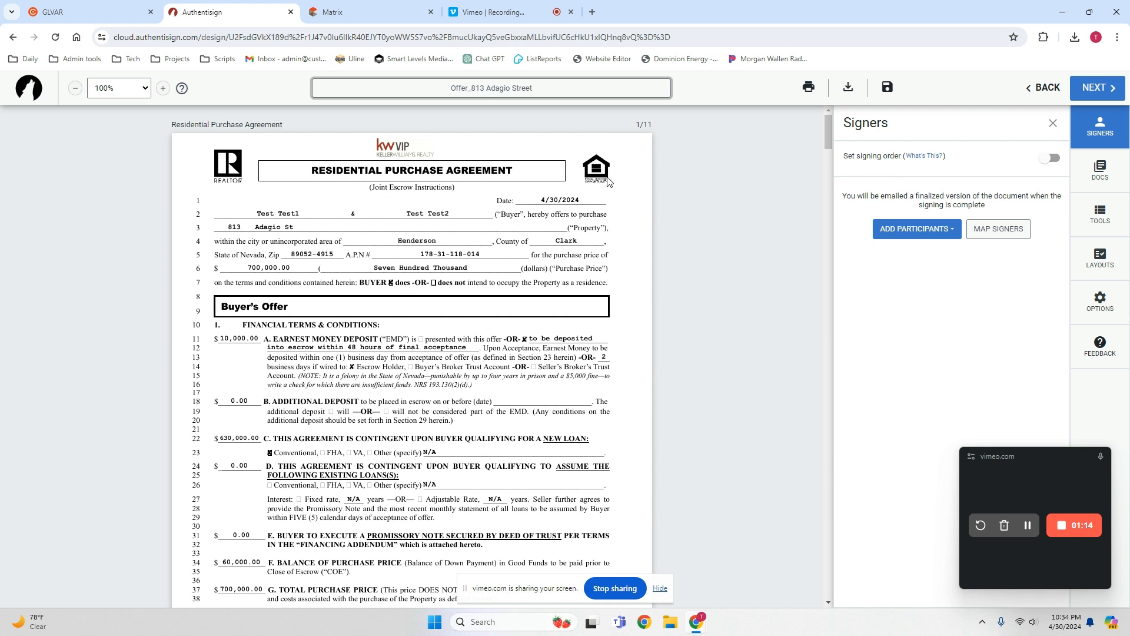
Add both buyers from the transaction to the signing as remote signers.
click(917, 231)
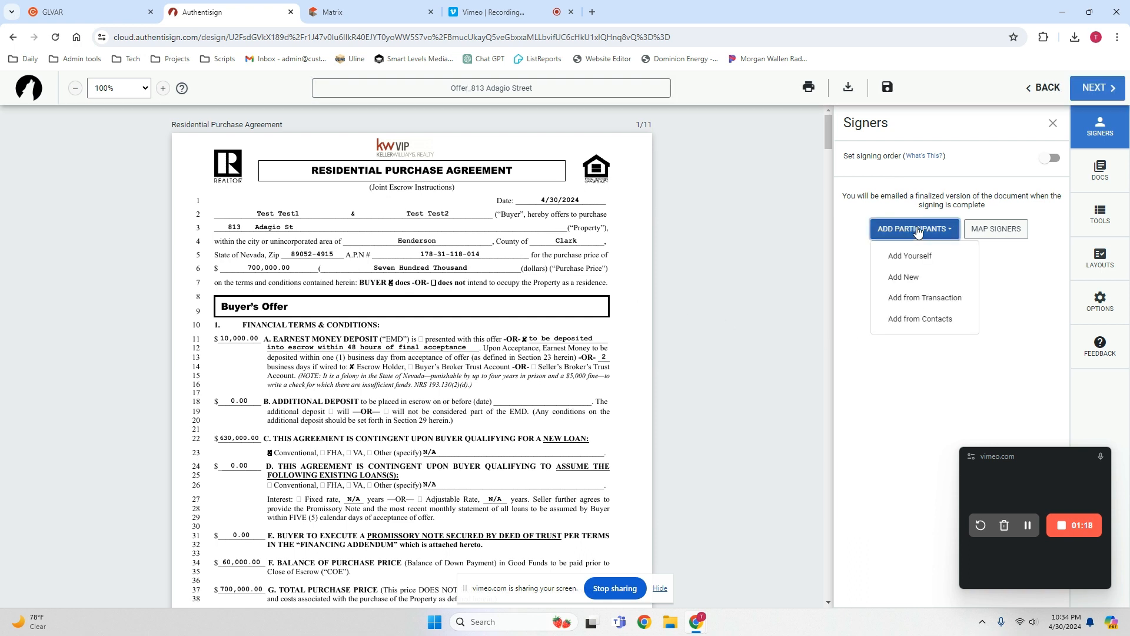
click(920, 300)
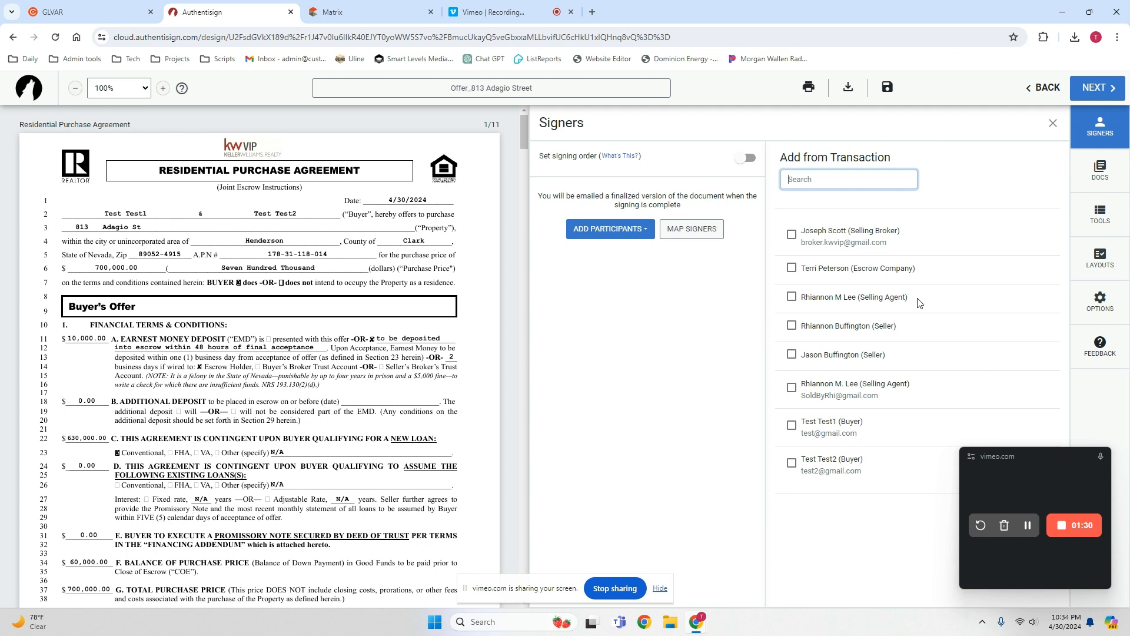
click(792, 426)
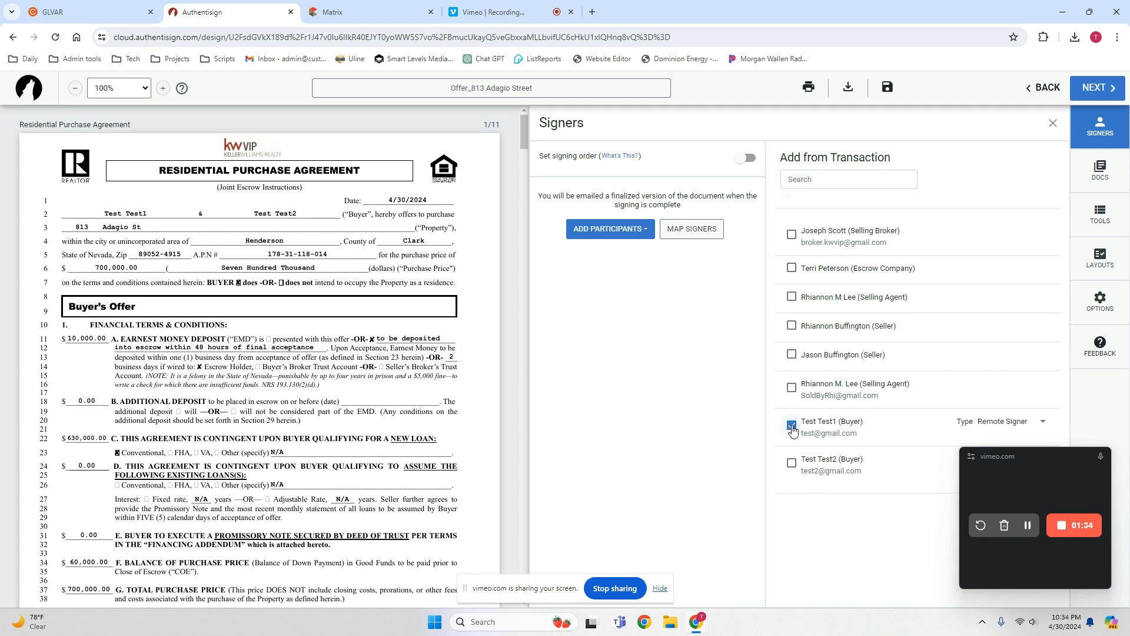
click(792, 465)
drag(1039, 457, 996, 142)
click(1039, 521)
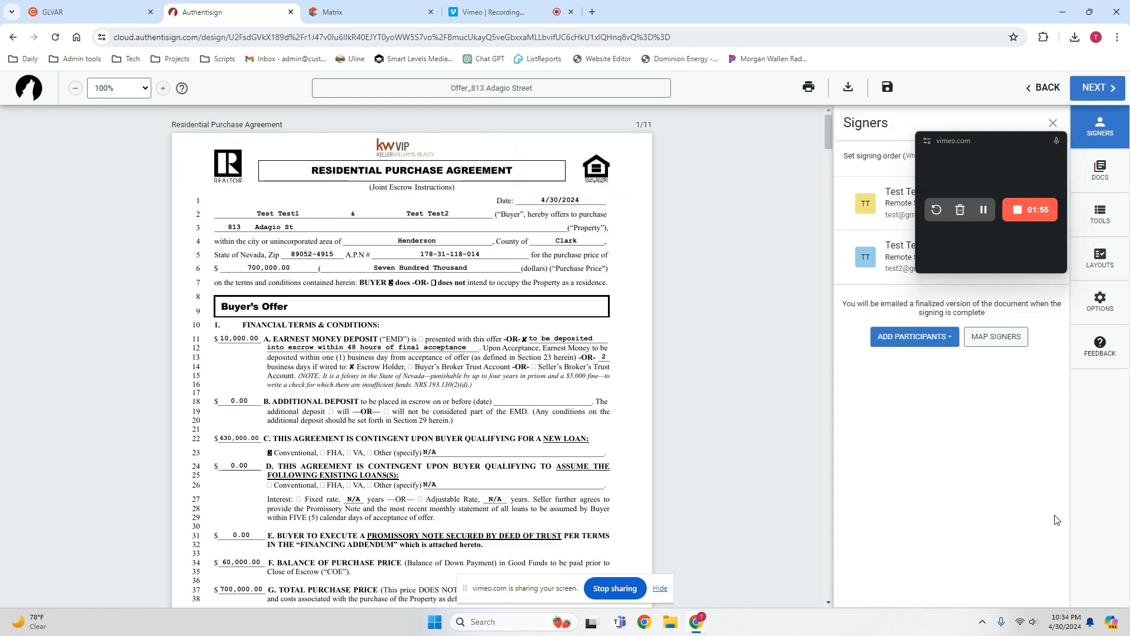
drag(988, 141, 1044, 459)
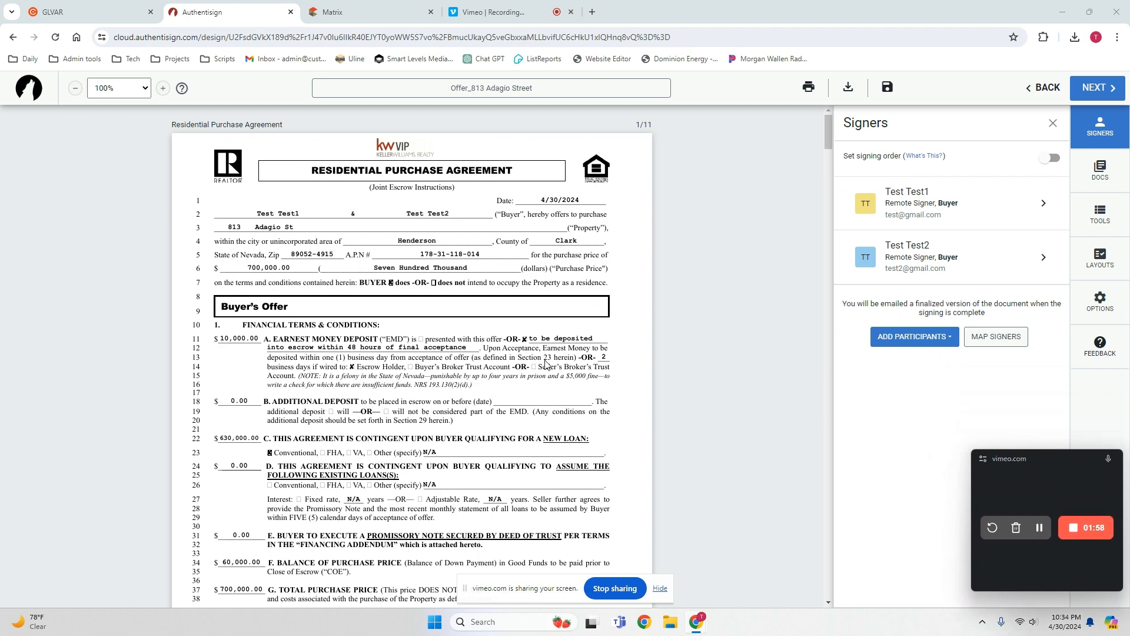
Examine the buyers' initials, signature, date and time blocks across all pages of the agreement, then return to page 1.
scroll(653, 350, down, 3)
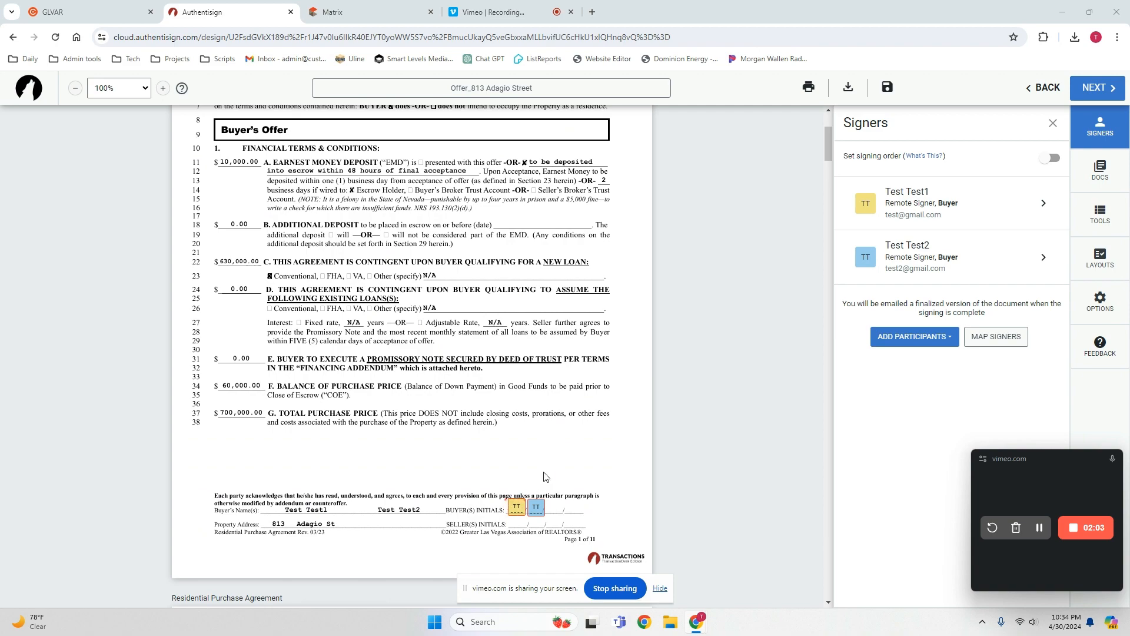
scroll(583, 451, down, 15)
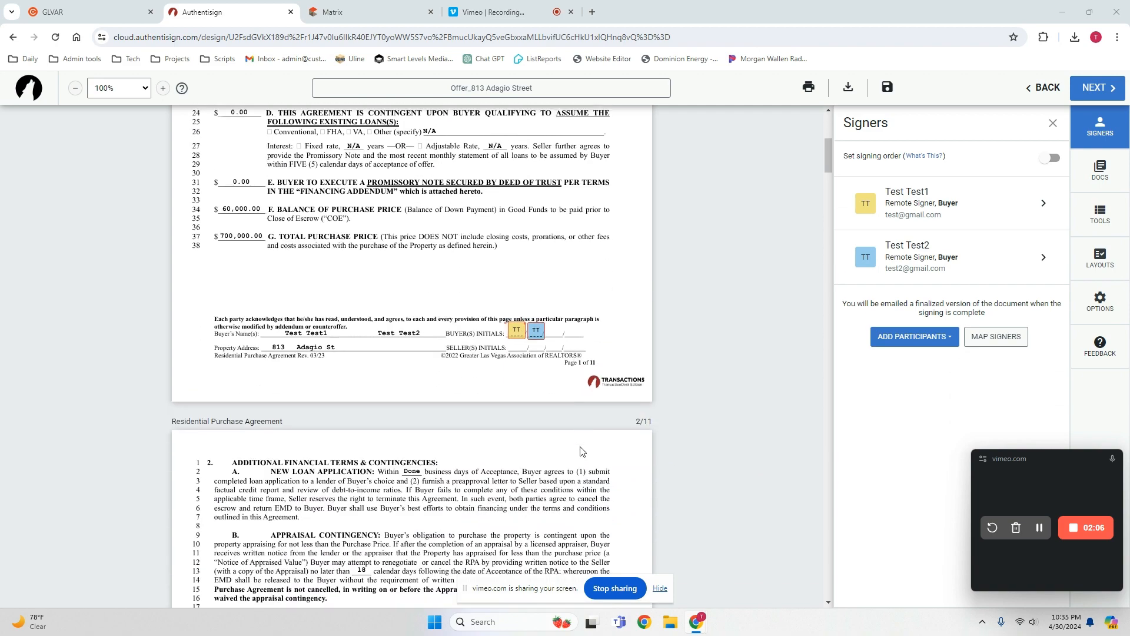
scroll(600, 442, down, 20)
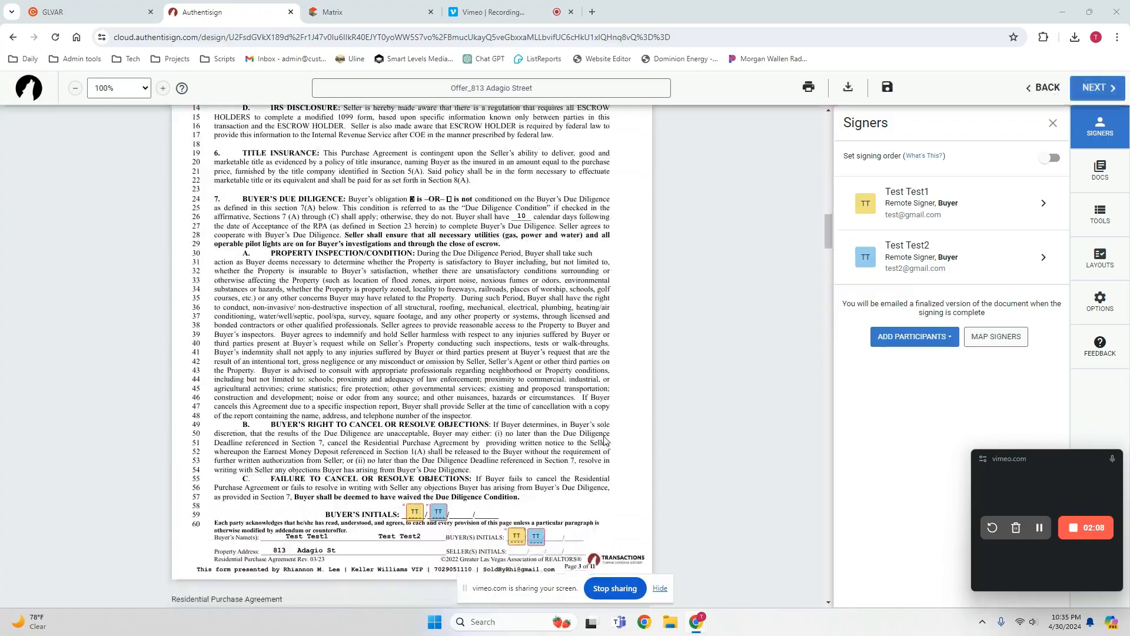
scroll(625, 433, down, 20)
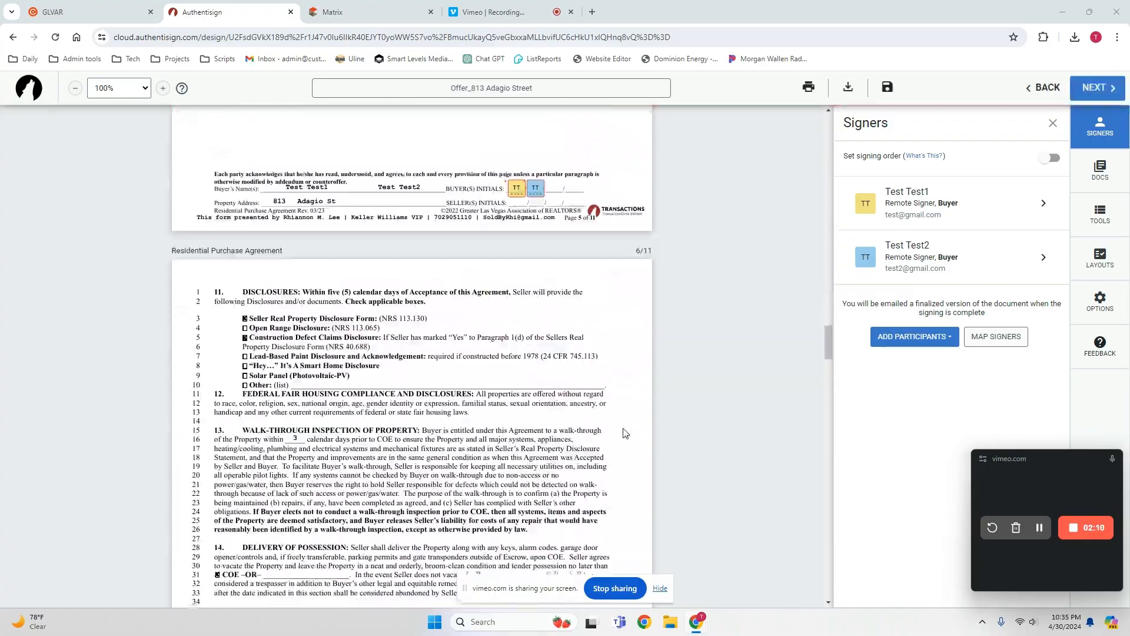
scroll(625, 434, down, 20)
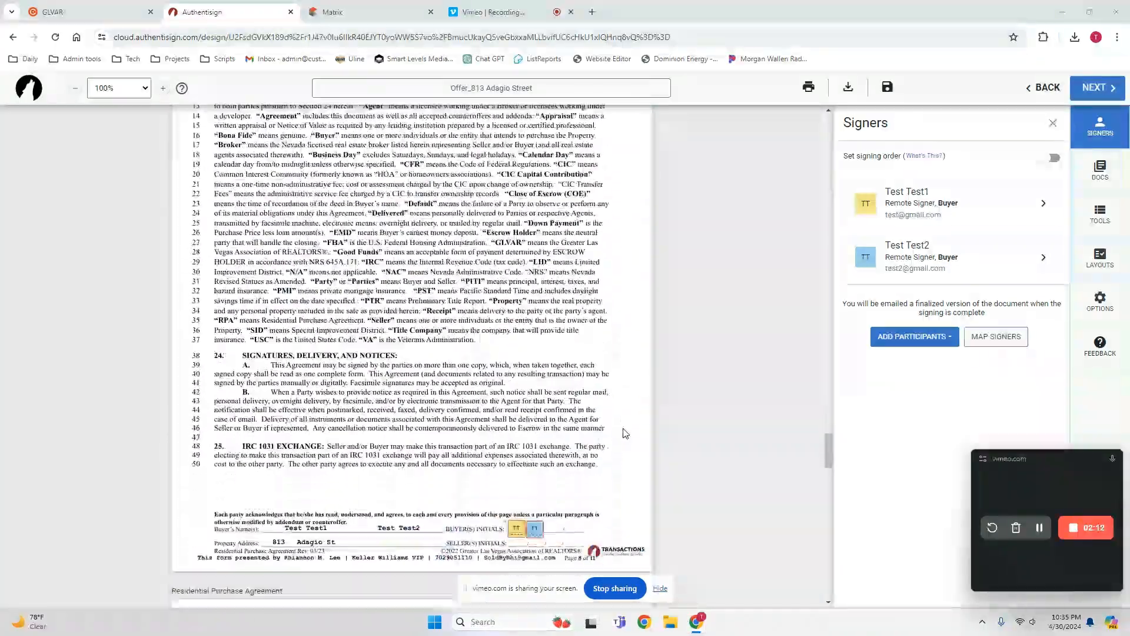
scroll(628, 435, down, 1)
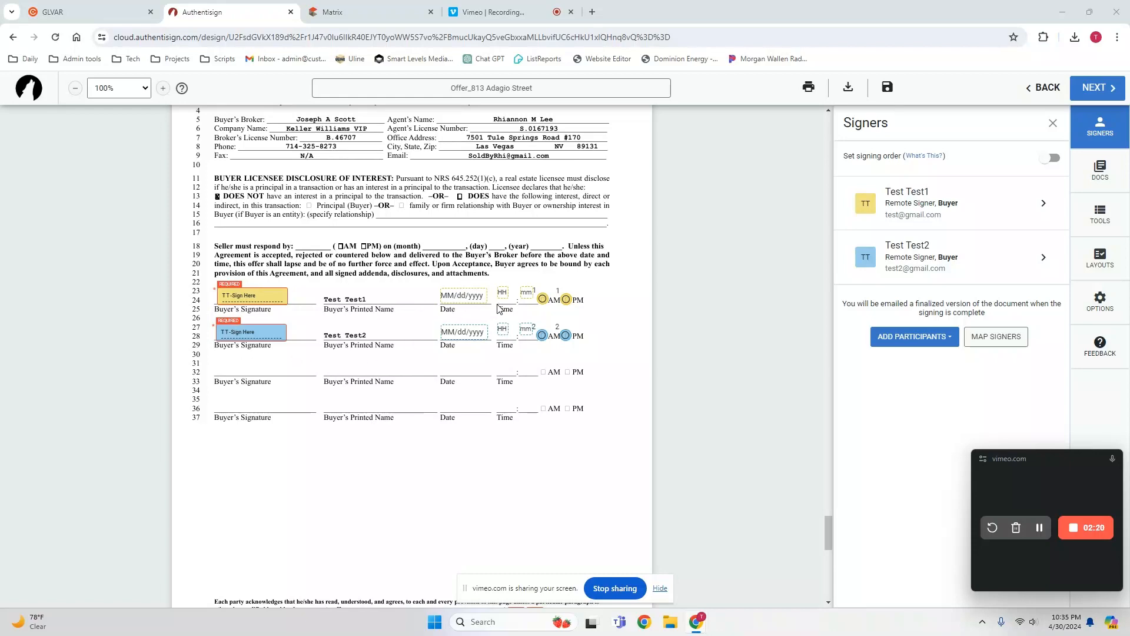
scroll(588, 360, down, 10)
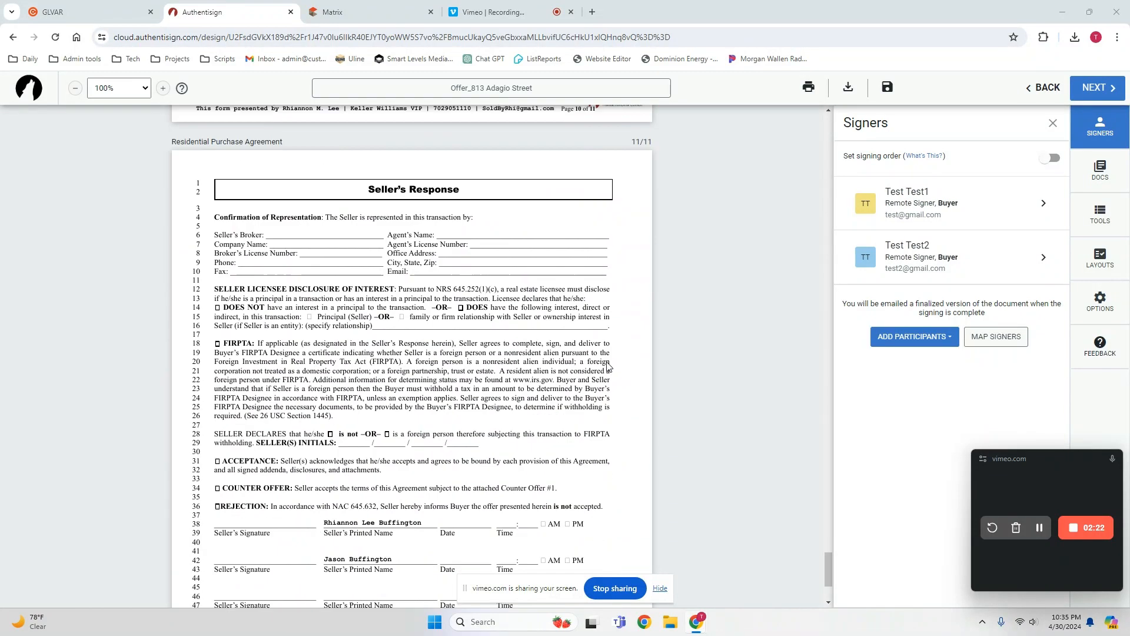
scroll(608, 362, down, 3)
scroll(609, 360, up, 11)
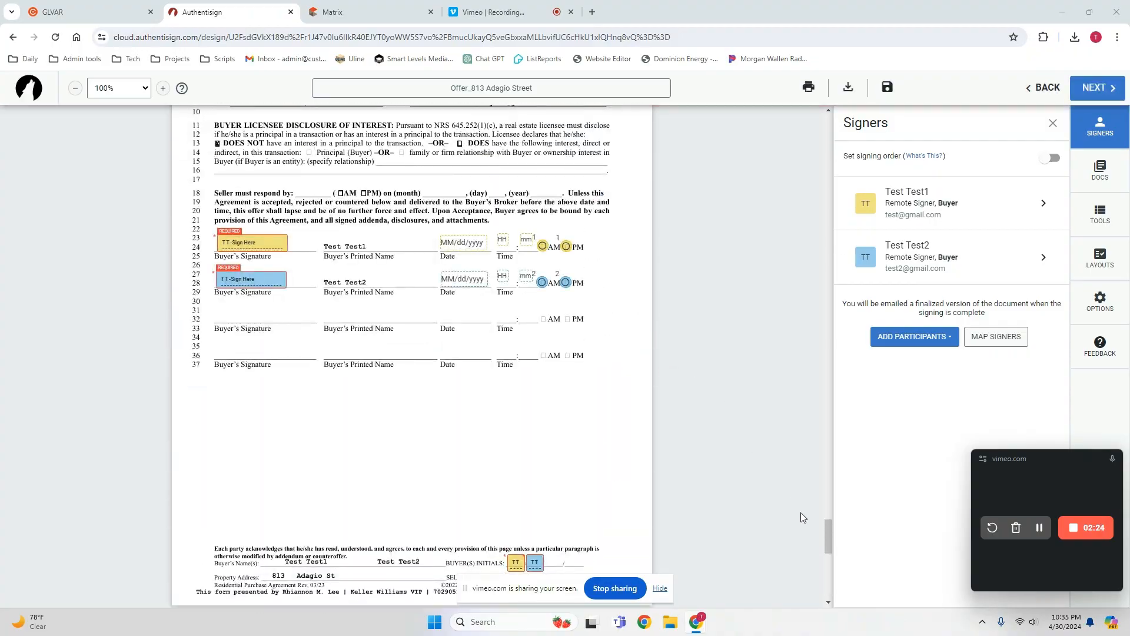
drag(823, 534, 828, 149)
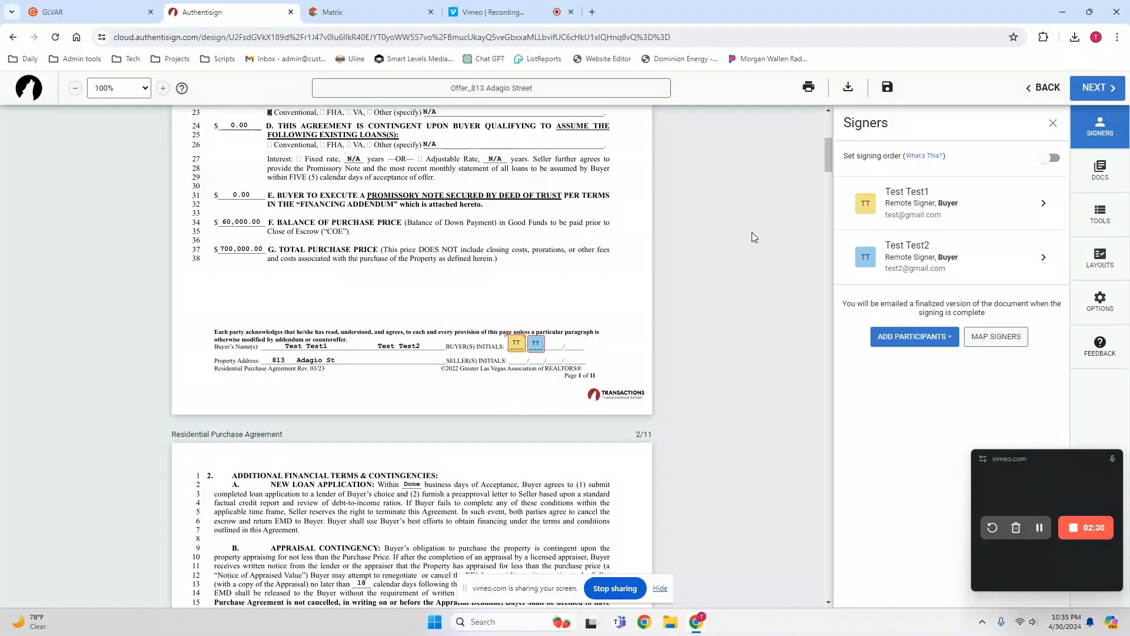
Try out an initials block for the first buyer above the page 1 footer, toggling its Required option, and delete it.
click(1099, 221)
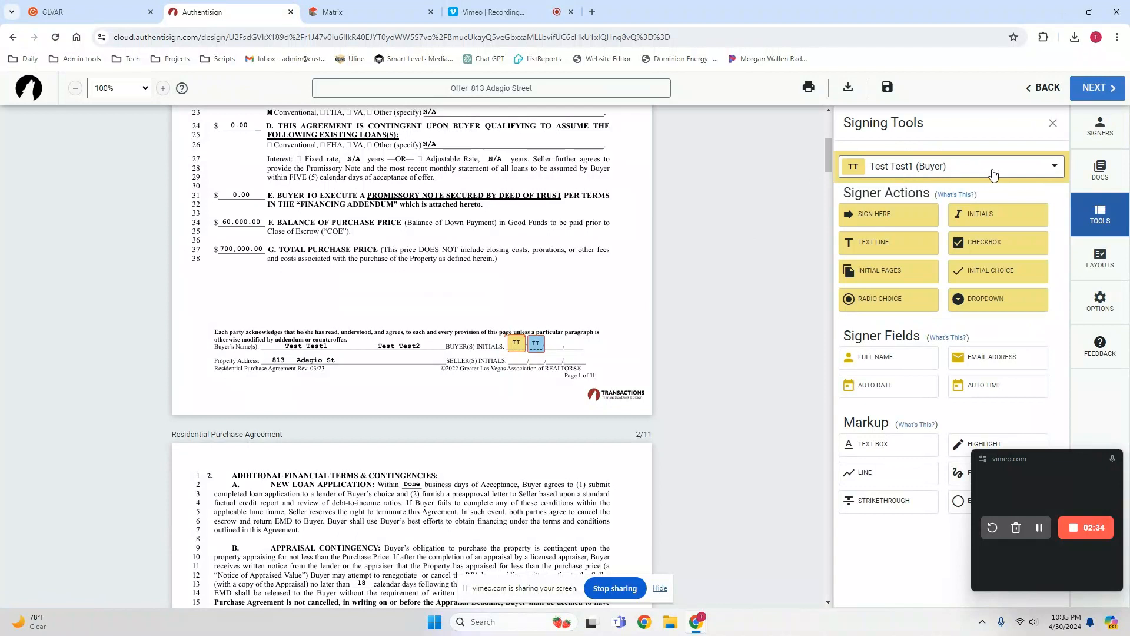
click(994, 173)
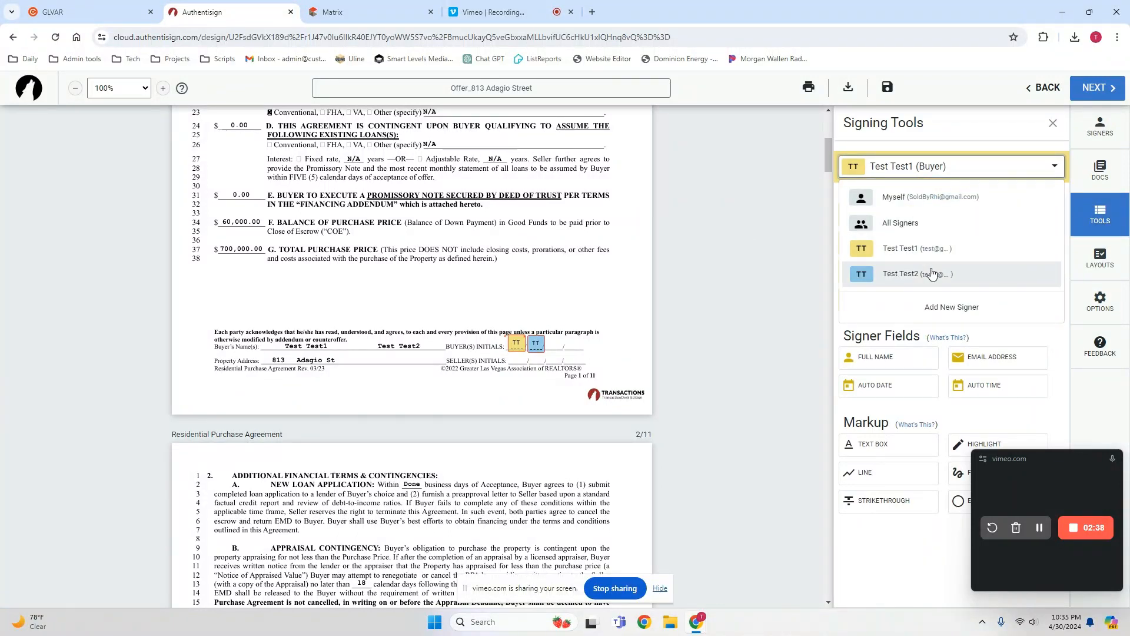
click(958, 170)
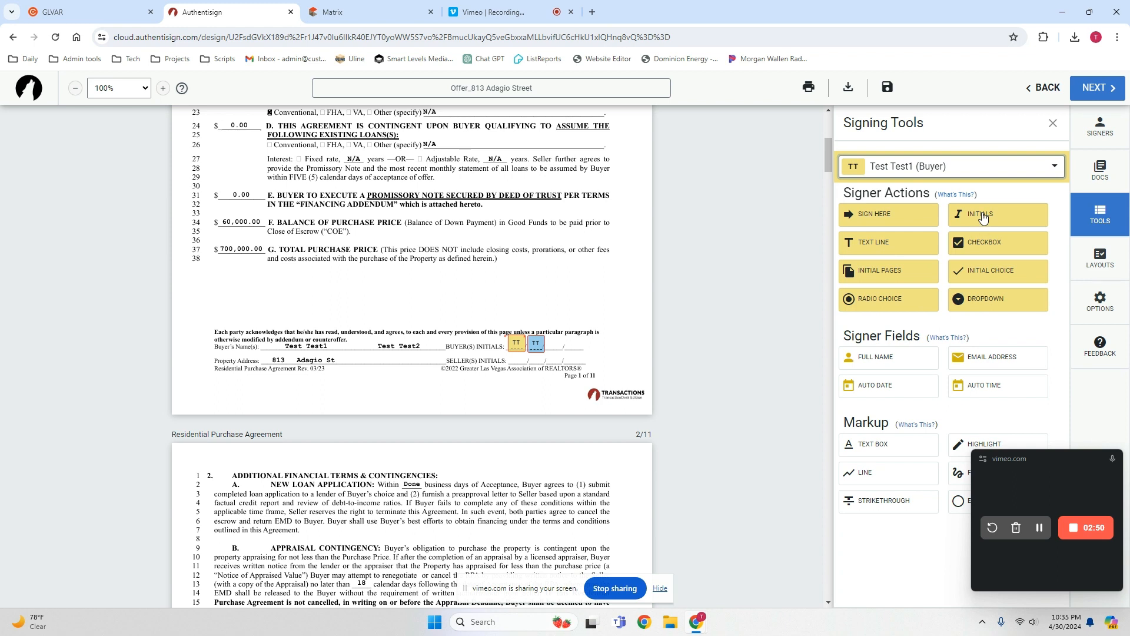
drag(982, 217, 542, 295)
click(545, 296)
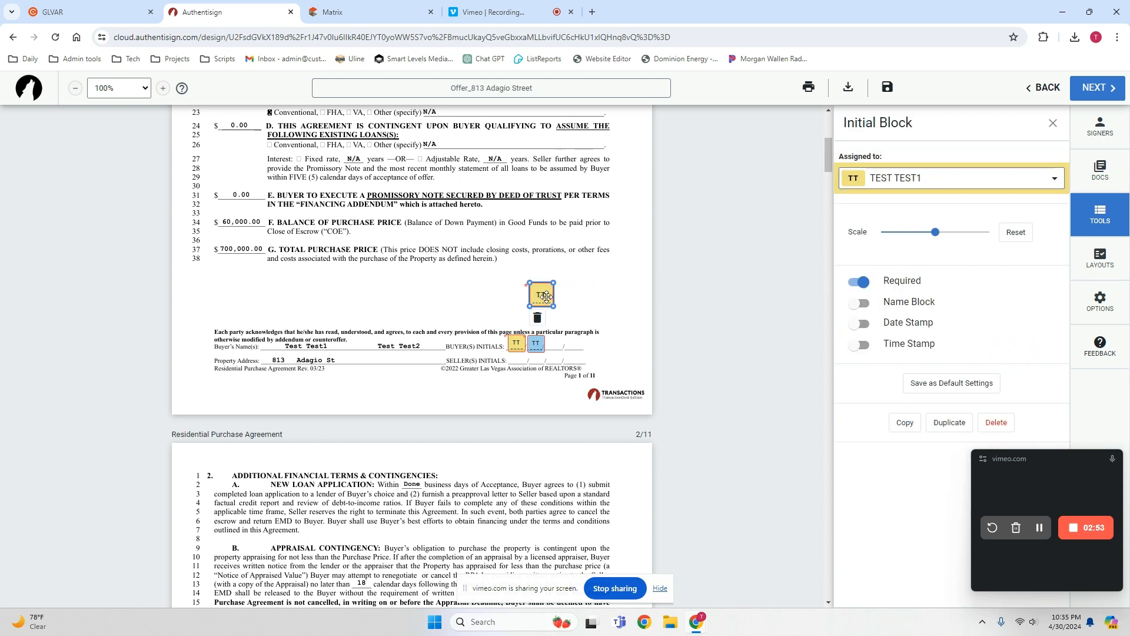
click(854, 284)
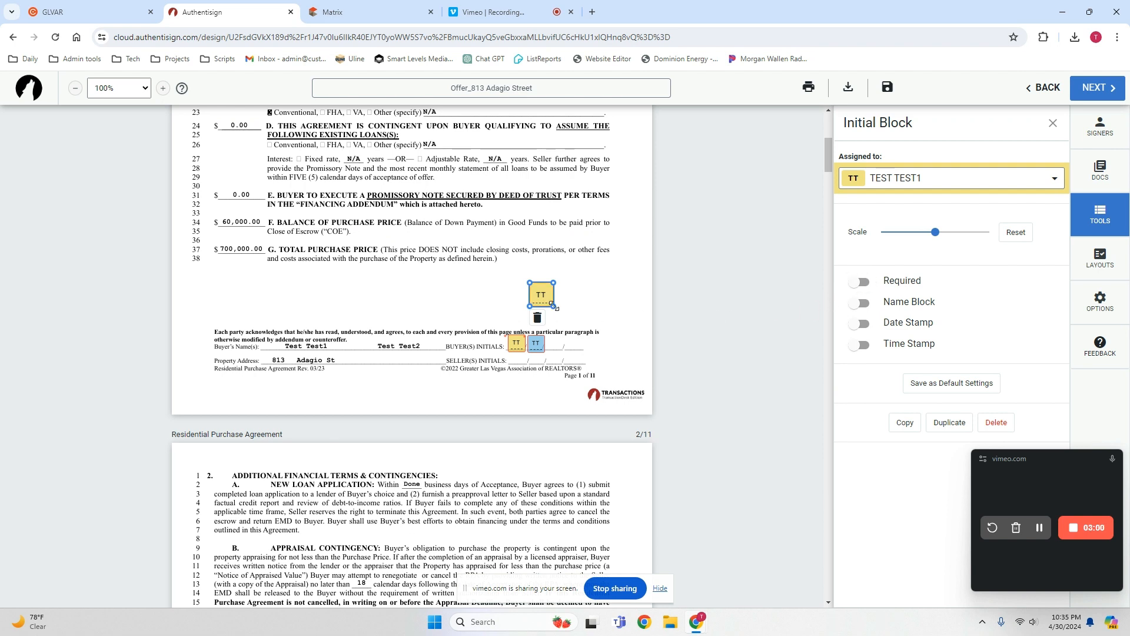
click(864, 284)
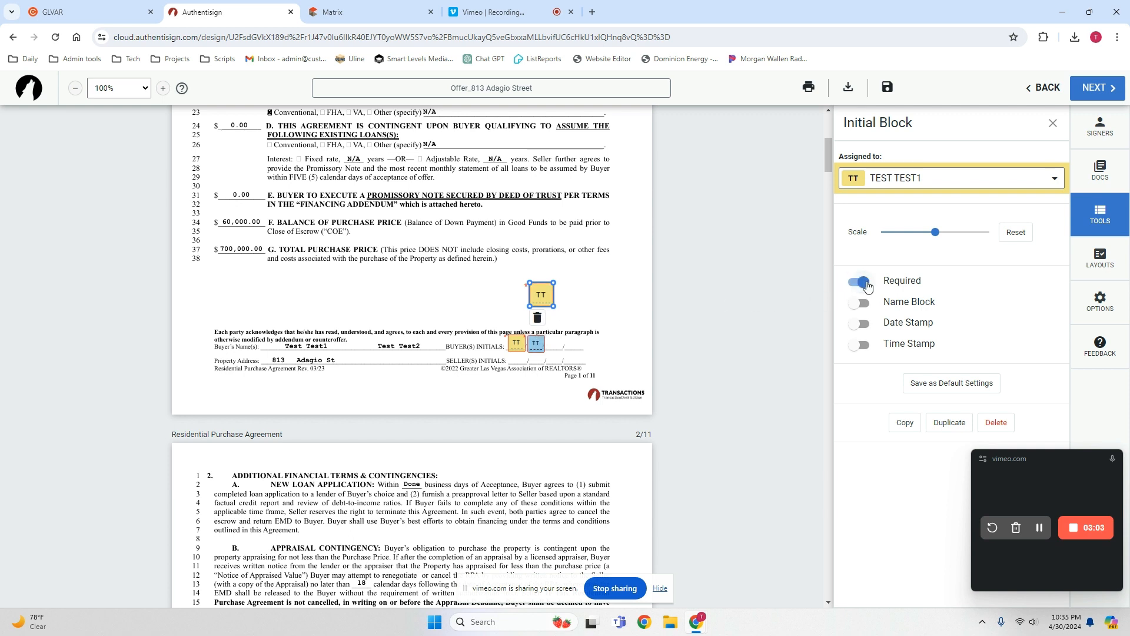
click(537, 317)
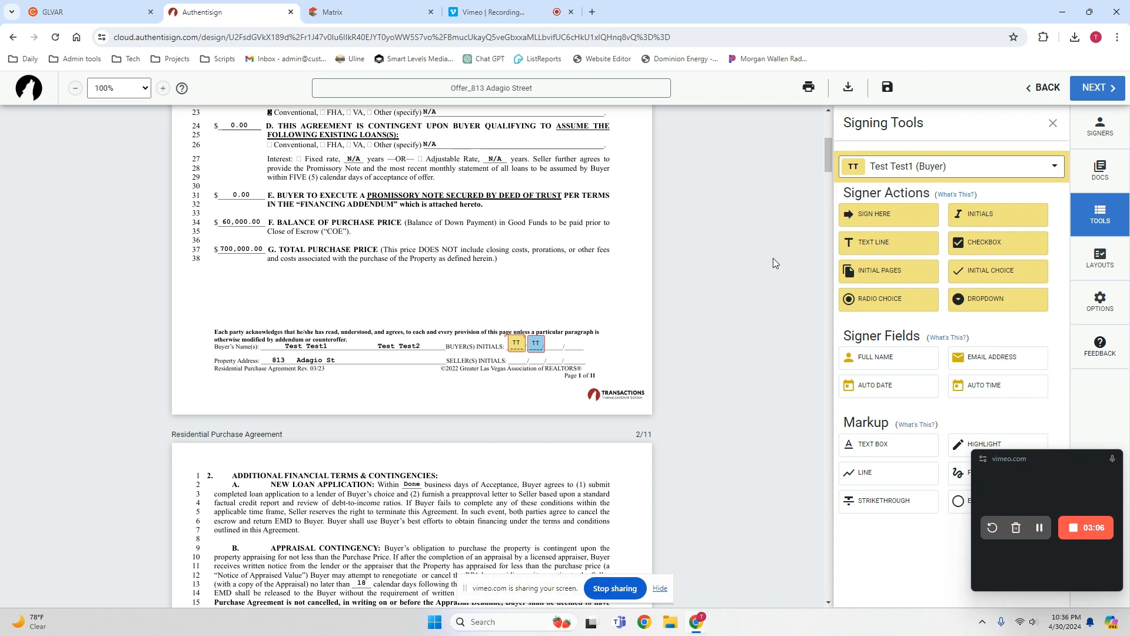
Try out a signature block for the first buyer below the total purchase price, and delete its date stamp and the block.
drag(867, 221, 518, 277)
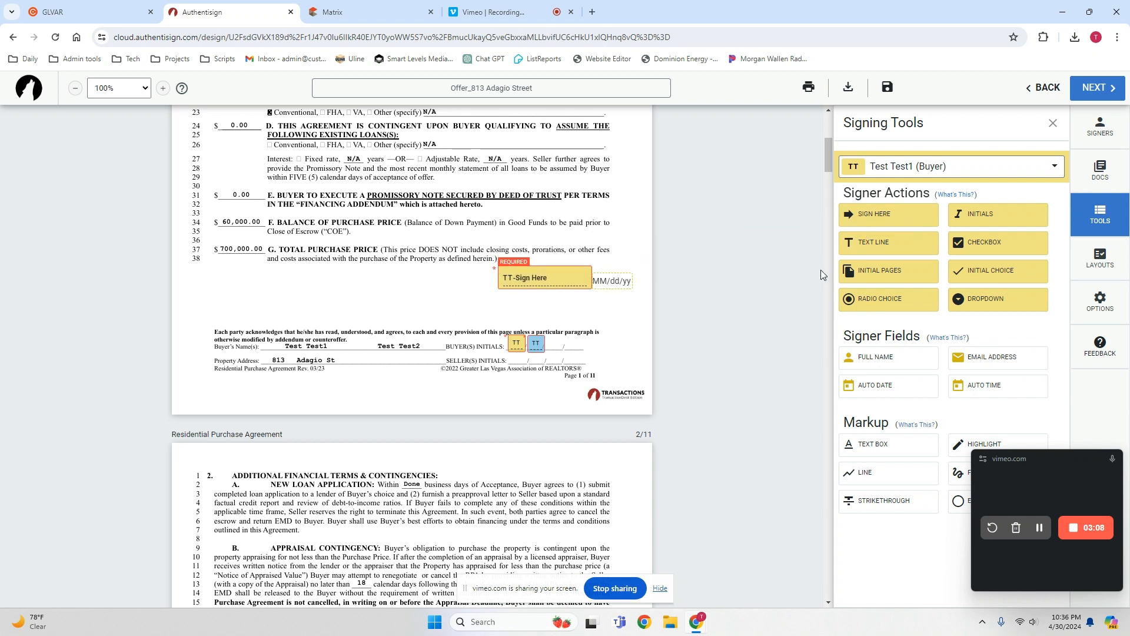
click(615, 280)
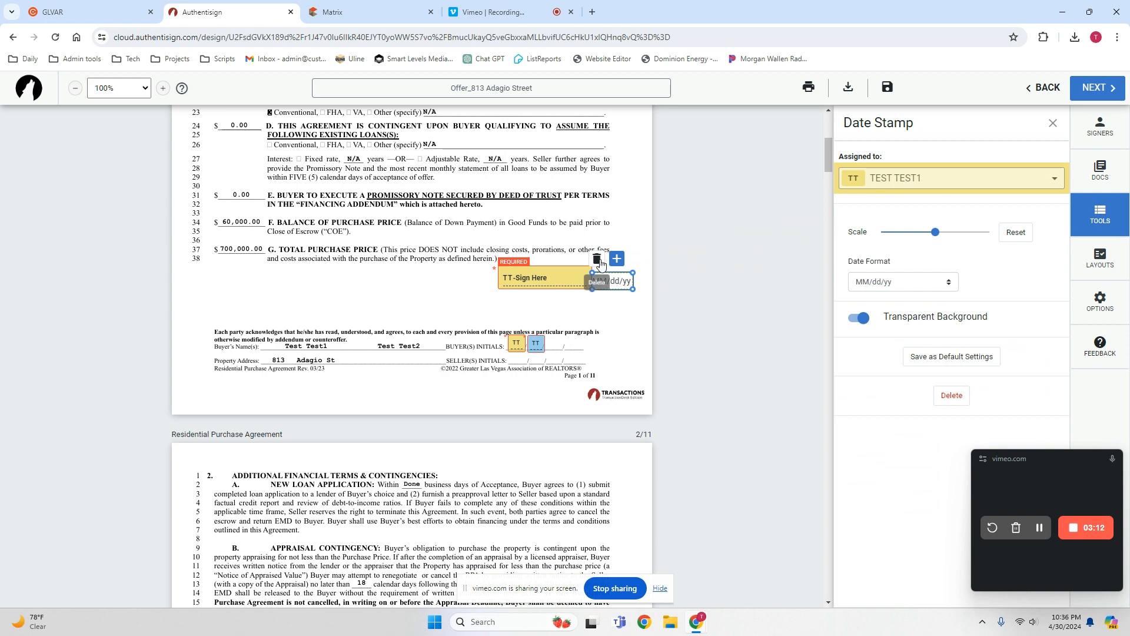
click(601, 263)
click(566, 276)
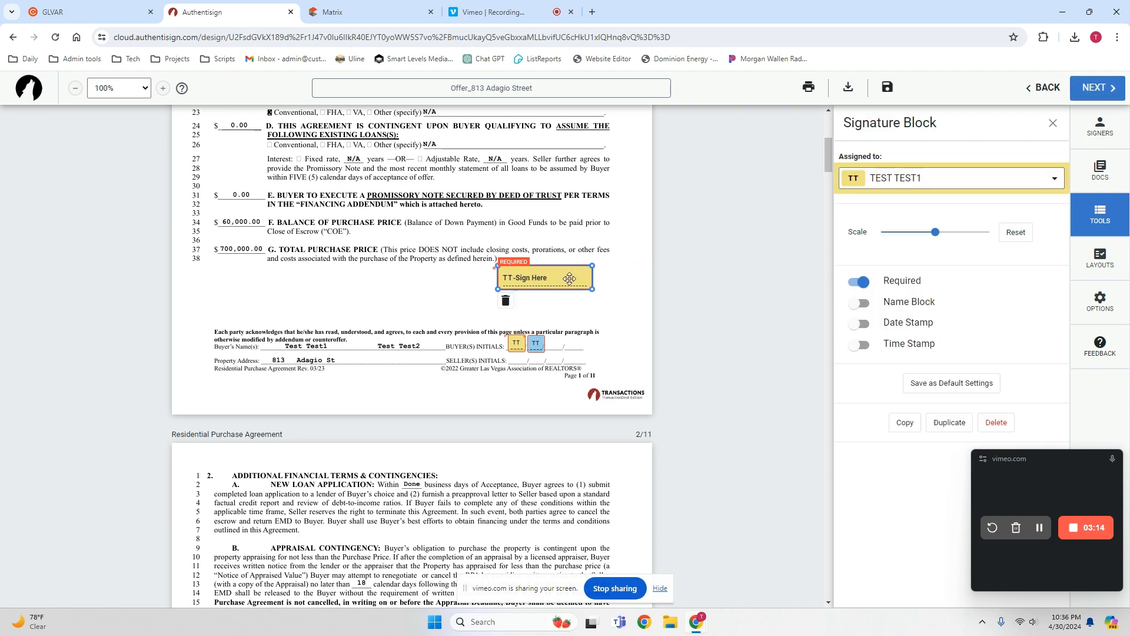
key(Delete)
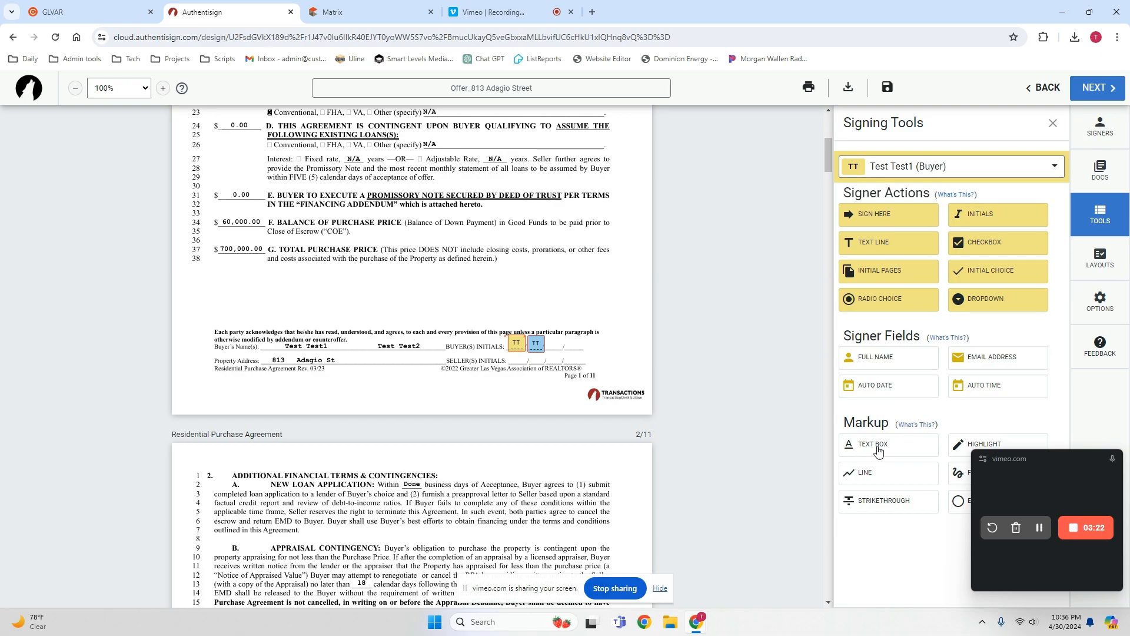
Add a text box reading 10:00 on the seller response time line of page 10, with a transparent background.
scroll(656, 394, down, 10)
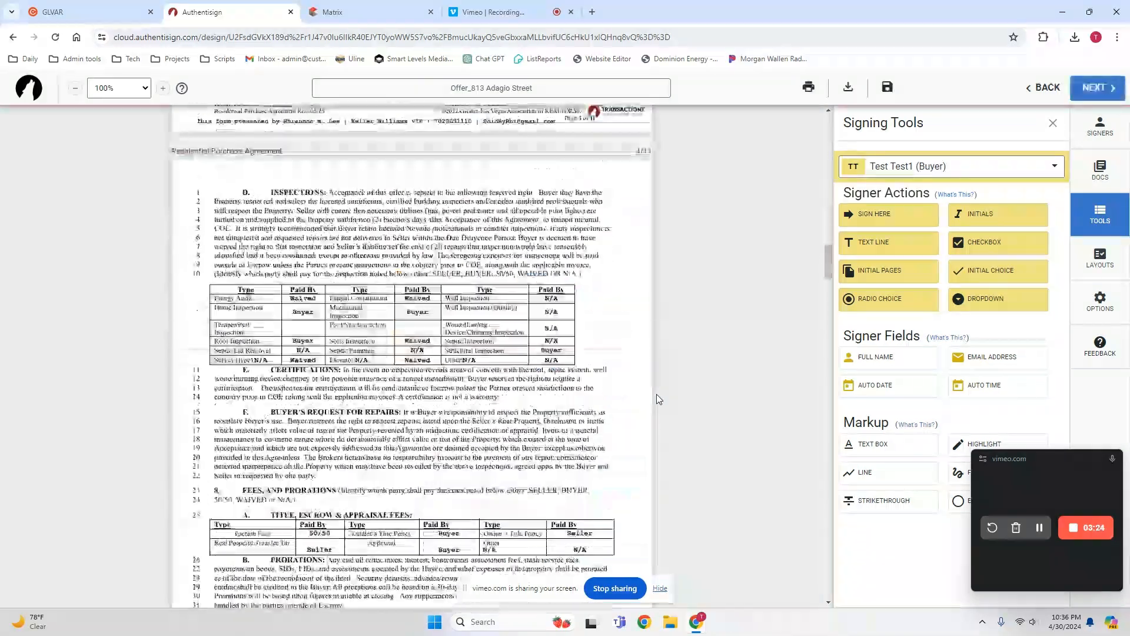
scroll(651, 406, down, 12)
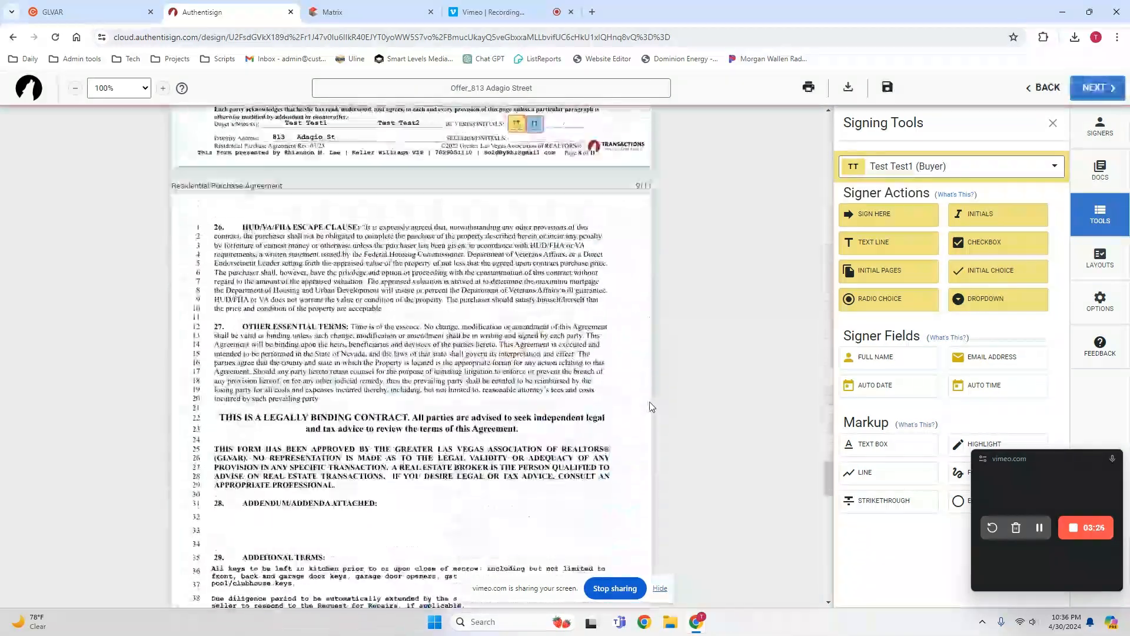
scroll(651, 404, down, 7)
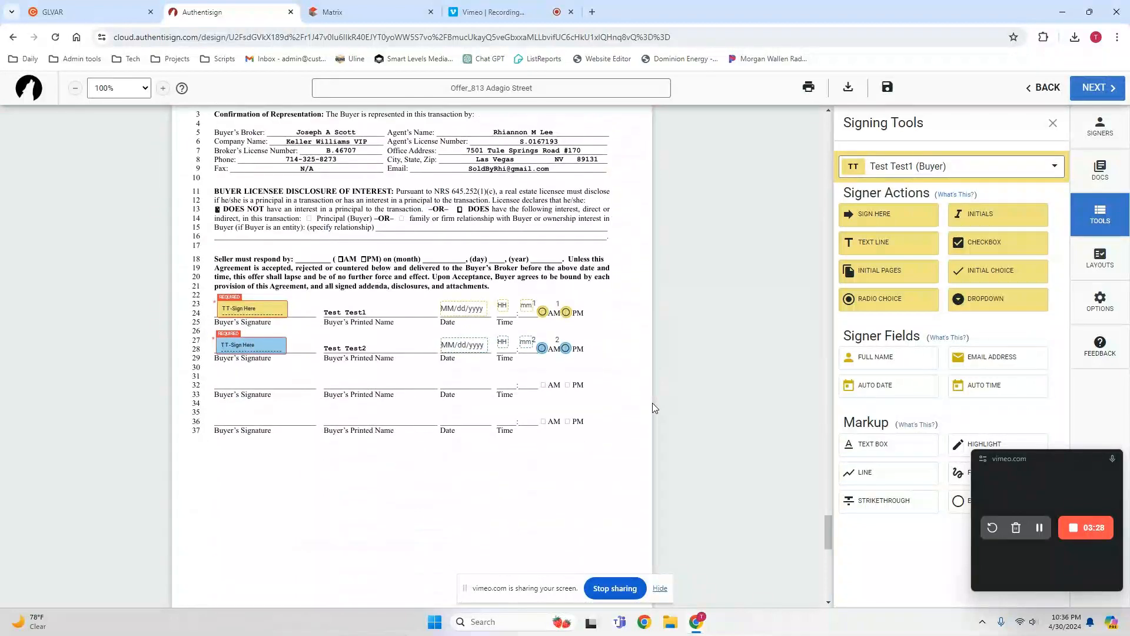
scroll(612, 276, up, 2)
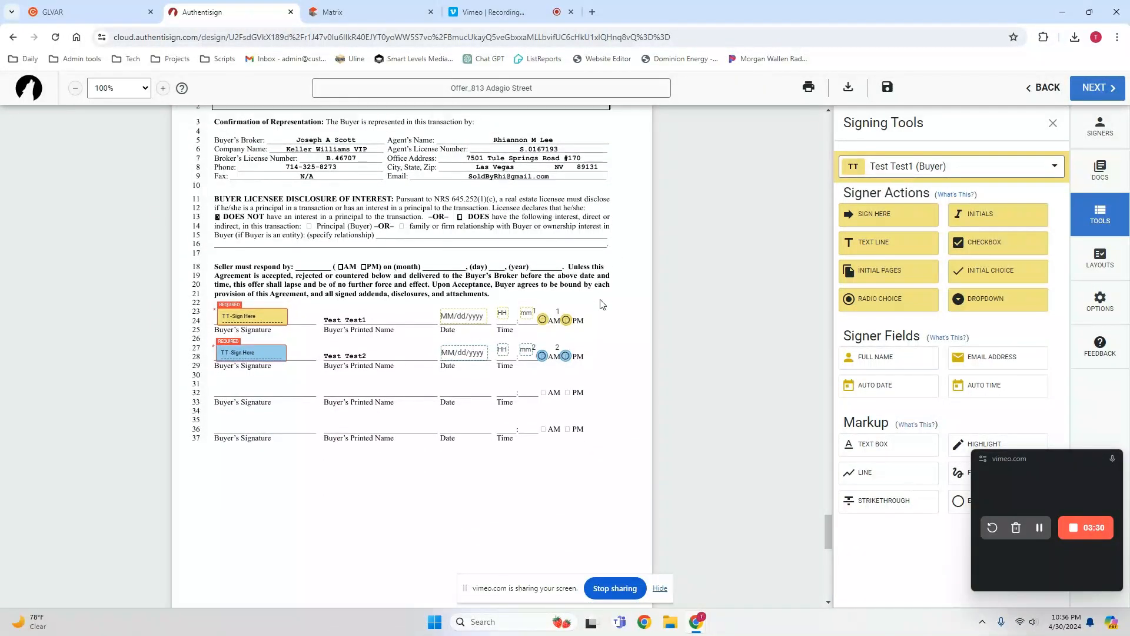
click(878, 449)
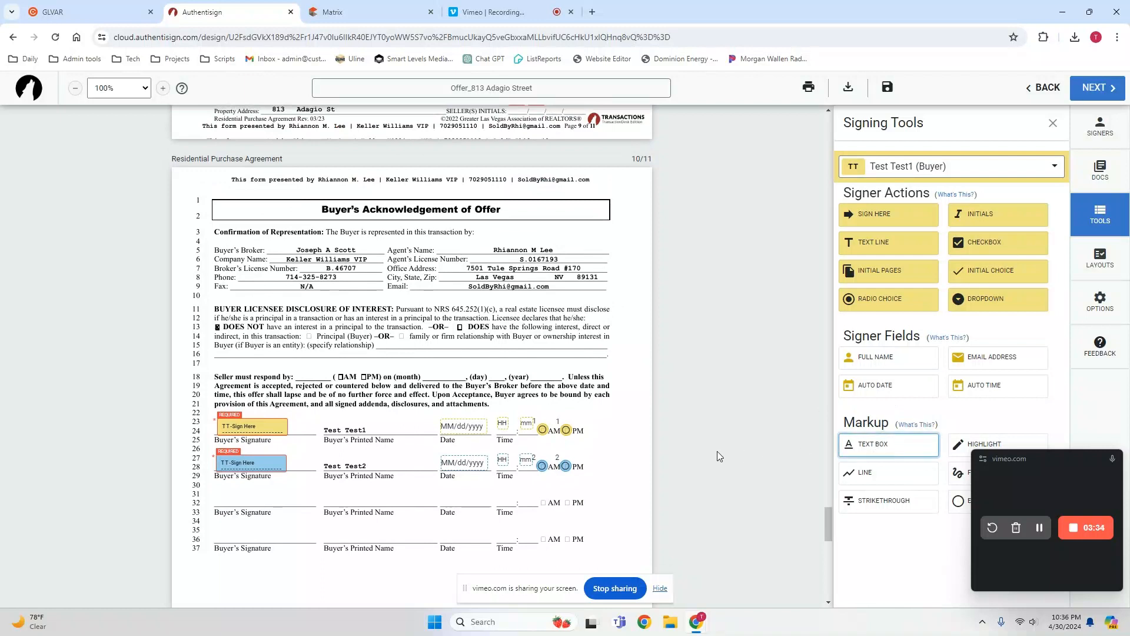
click(305, 370)
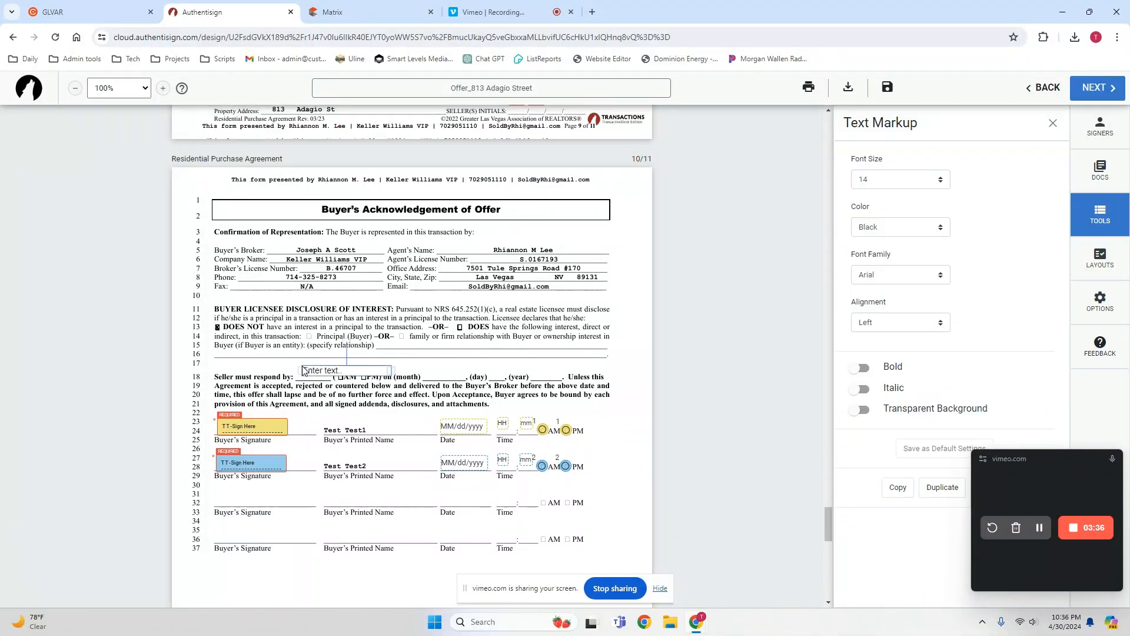
double_click(318, 372)
click(350, 359)
click(334, 371)
drag(334, 370, 331, 375)
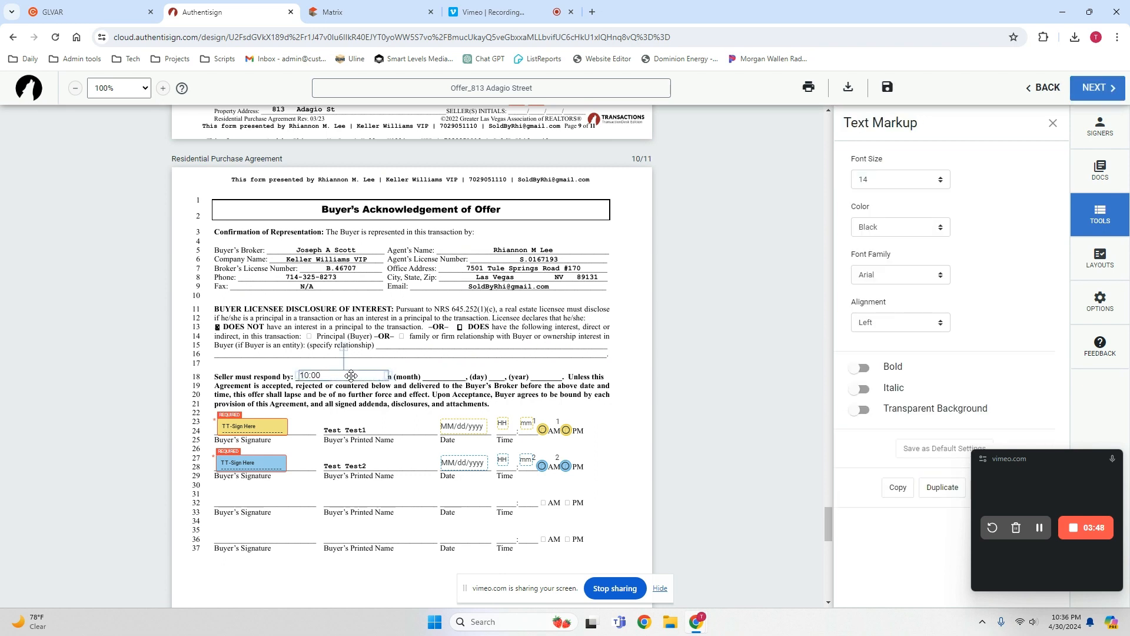
click(864, 410)
click(436, 366)
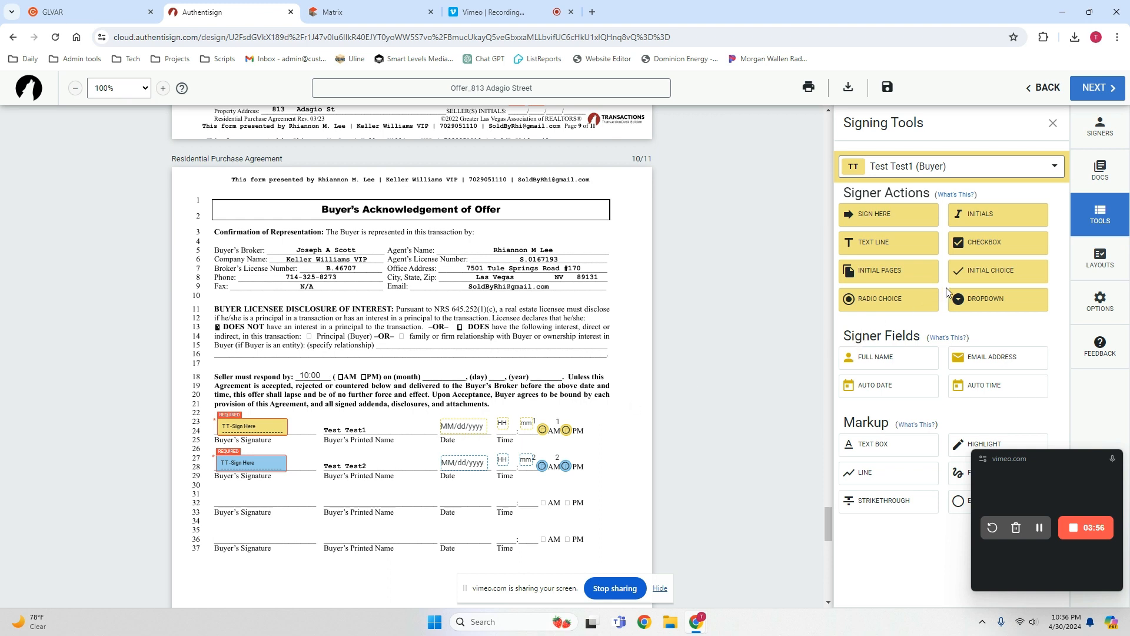
Fill the month blank of the seller response deadline with a text box reading May, using a transparent background.
click(869, 451)
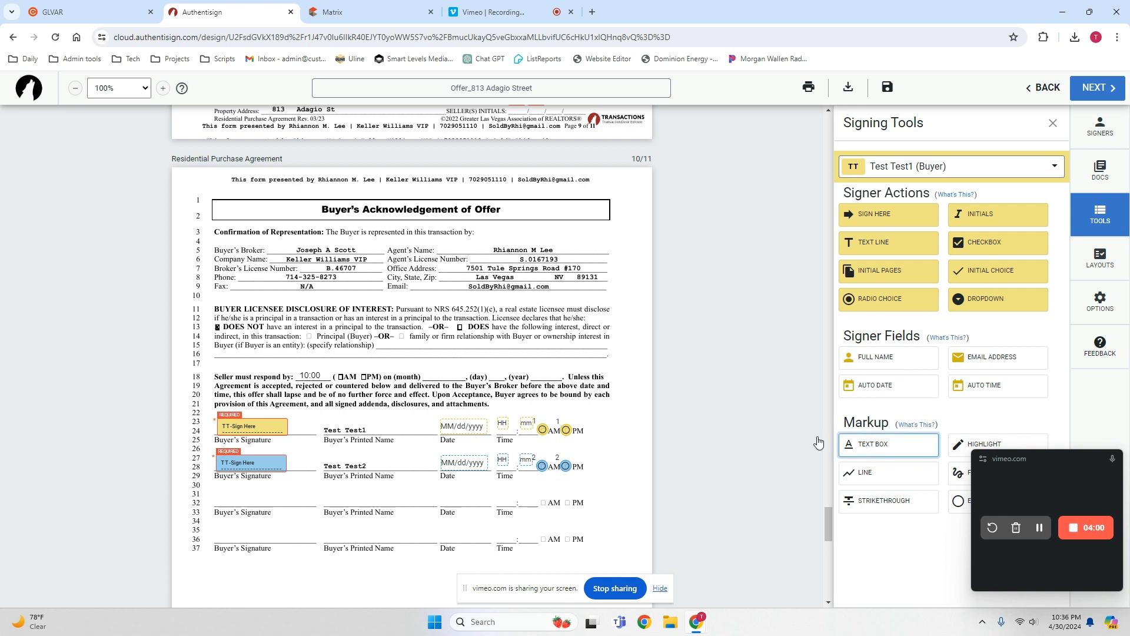
click(428, 378)
mouse_move(435, 376)
mouse_down()
mouse_move(446, 366)
mouse_move(444, 375)
mouse_up()
click(445, 375)
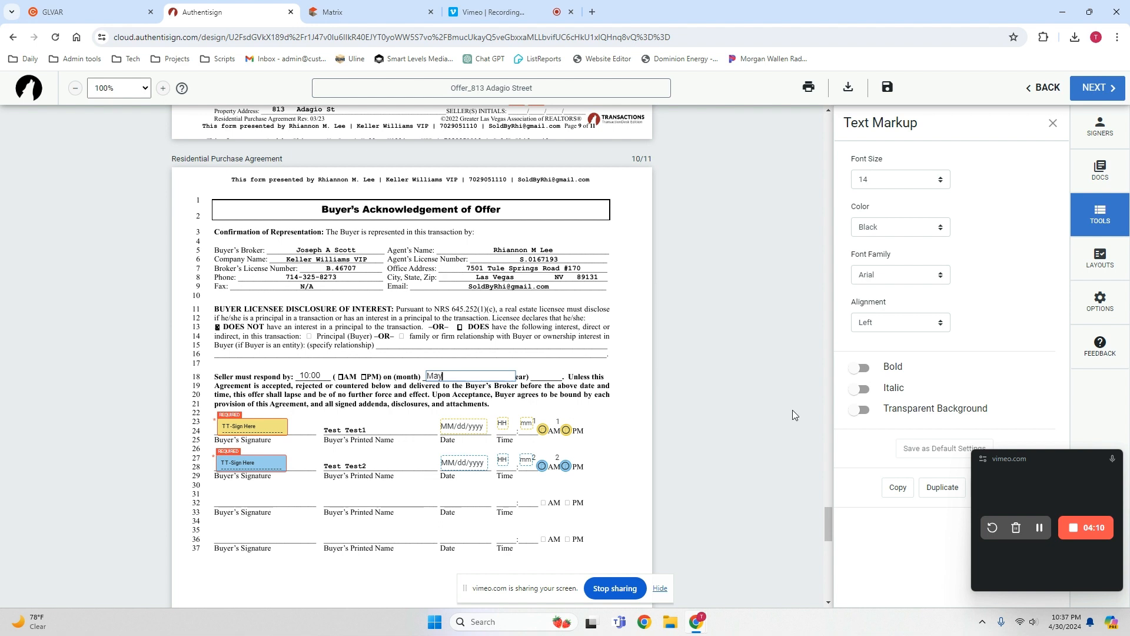
click(861, 410)
click(578, 360)
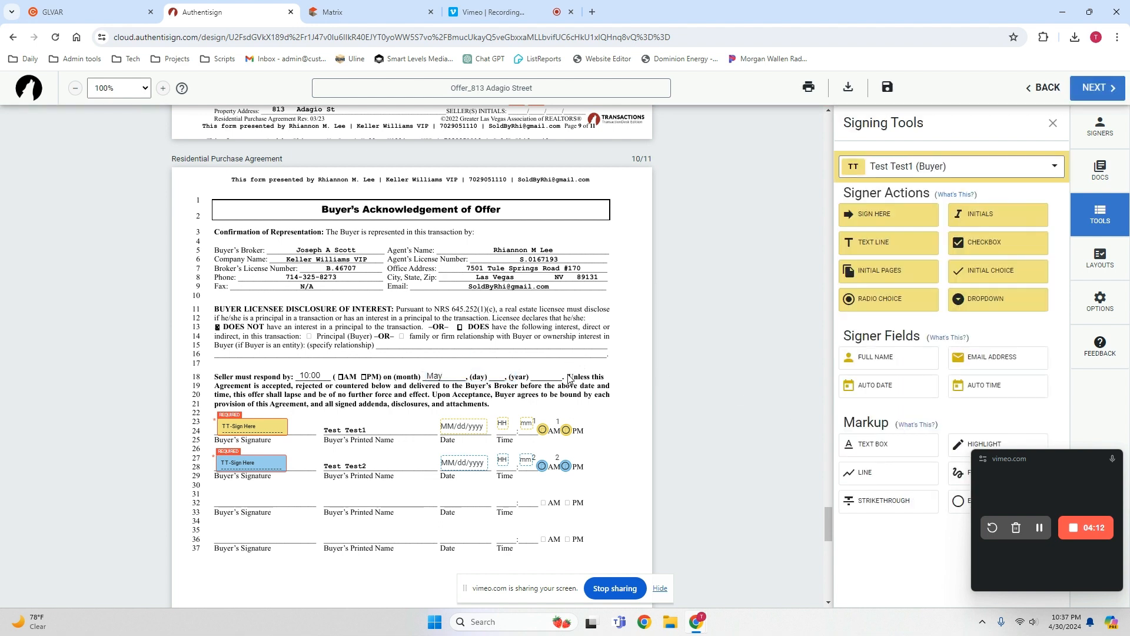
Fill the day blank of the seller response deadline with a text box reading 1, using a transparent background.
click(873, 446)
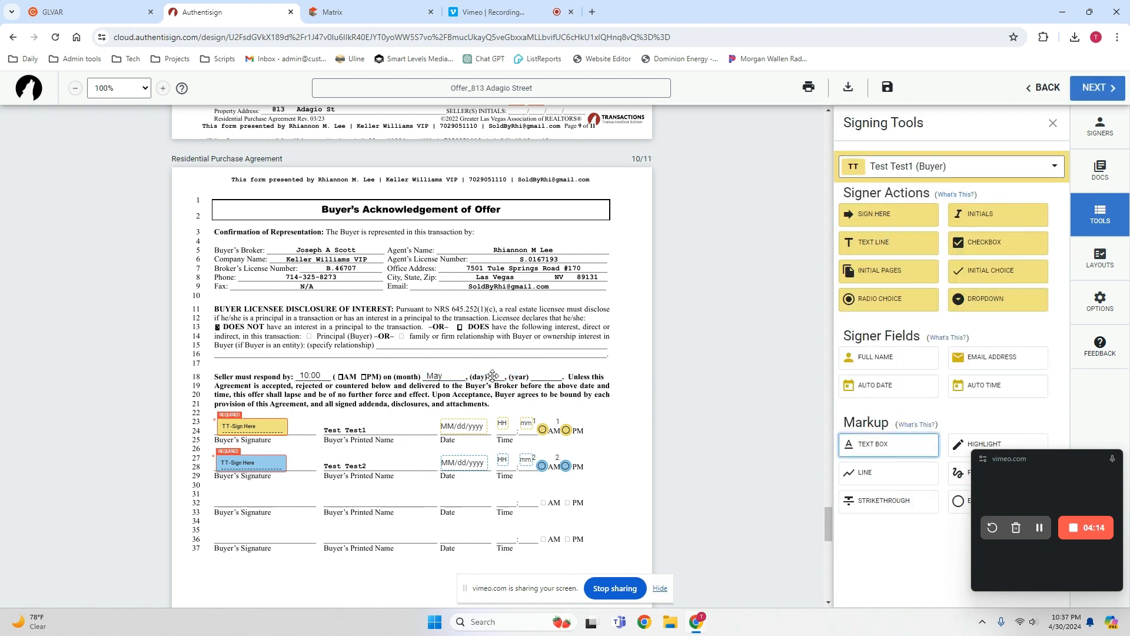
click(500, 378)
click(503, 380)
click(537, 361)
click(532, 383)
click(861, 409)
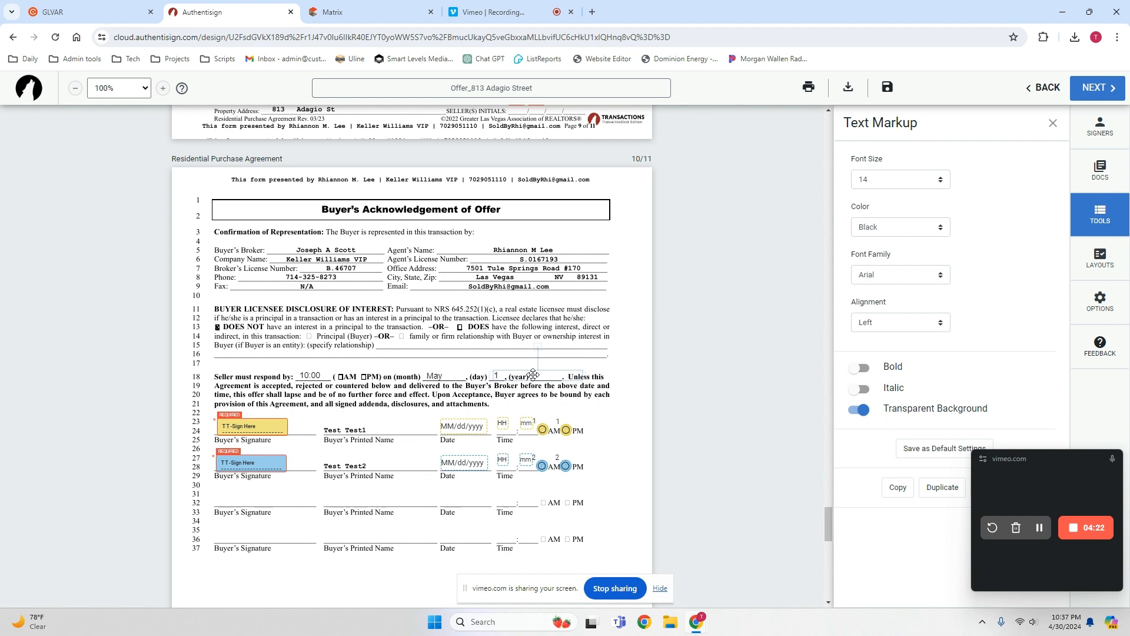
right_click(534, 375)
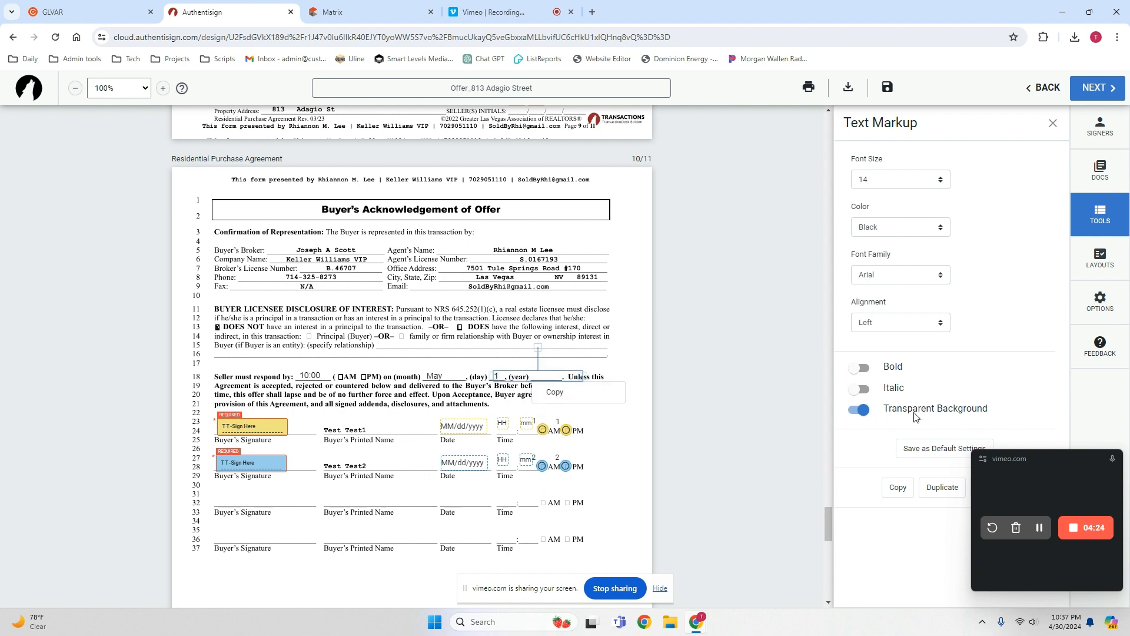
click(616, 350)
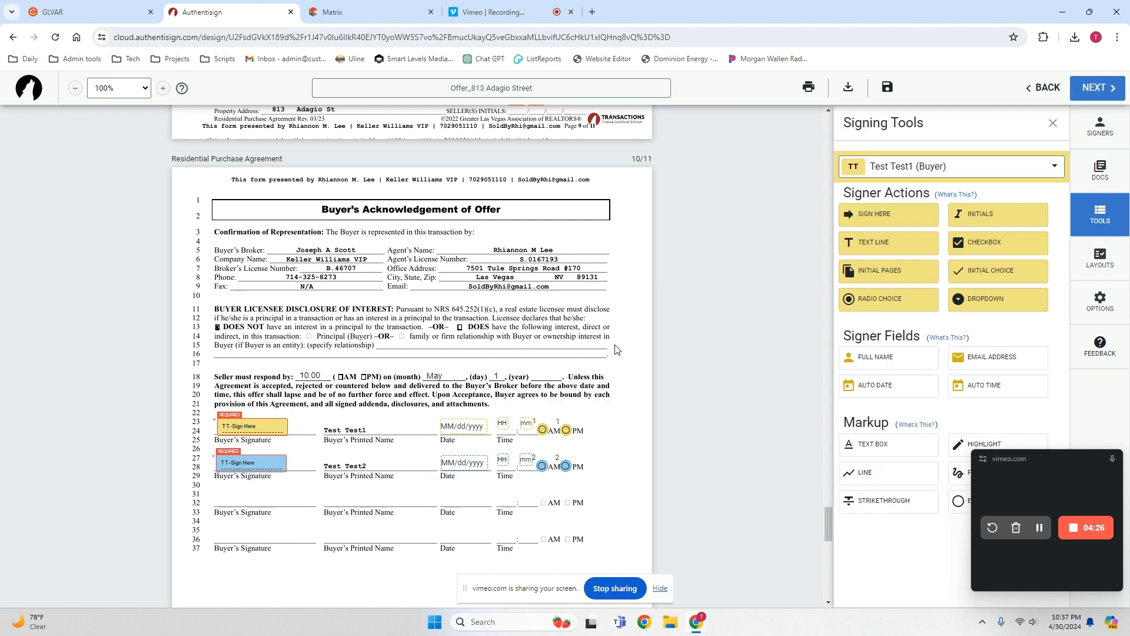
Fill the year blank of the seller response deadline with a text box reading 2024, using a transparent background.
click(879, 446)
click(539, 377)
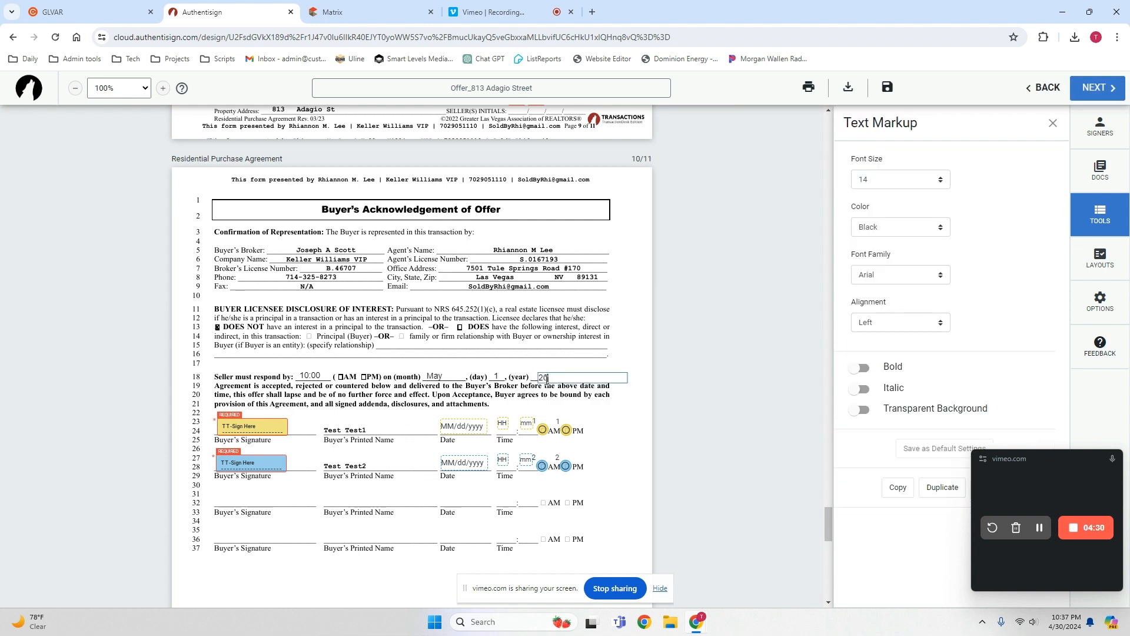
click(563, 361)
drag(558, 377, 554, 375)
right_click(558, 377)
click(581, 390)
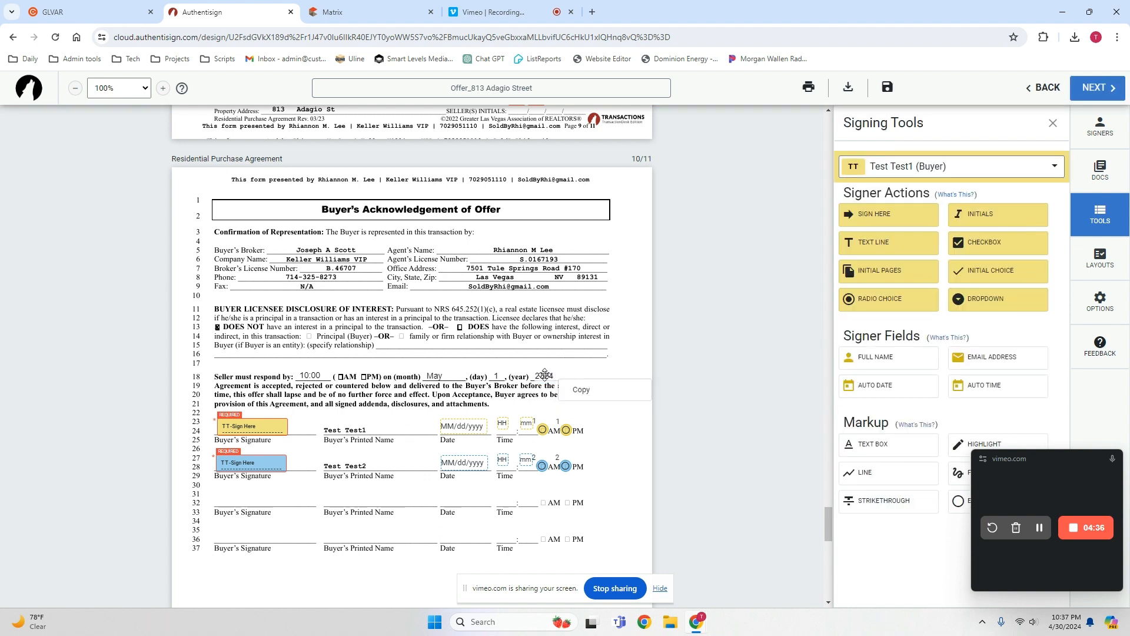
click(545, 374)
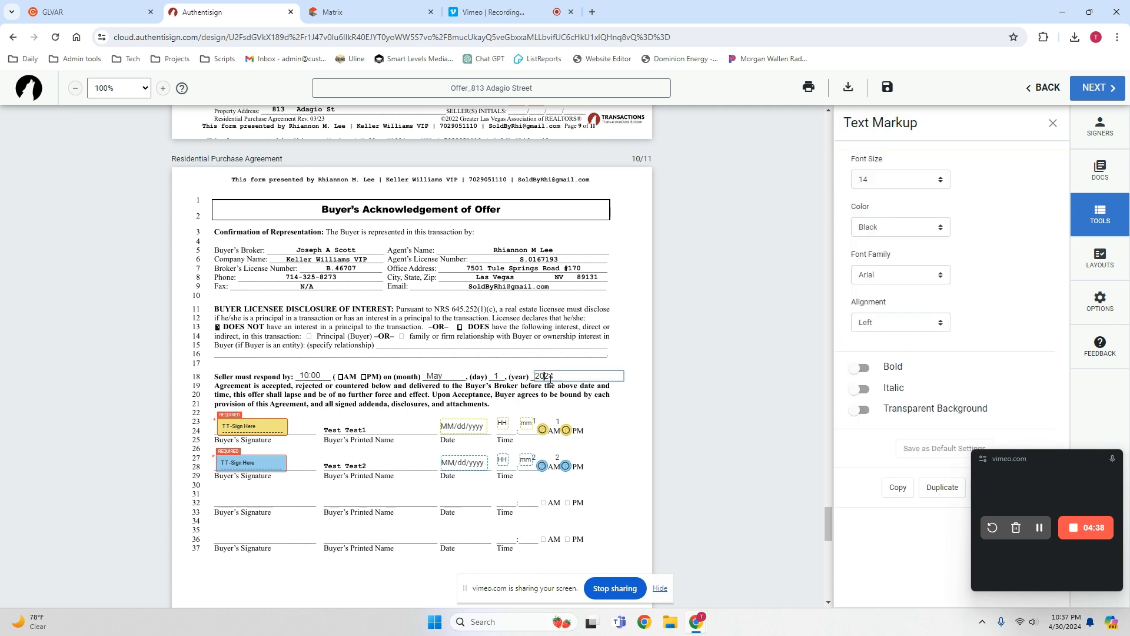
click(860, 410)
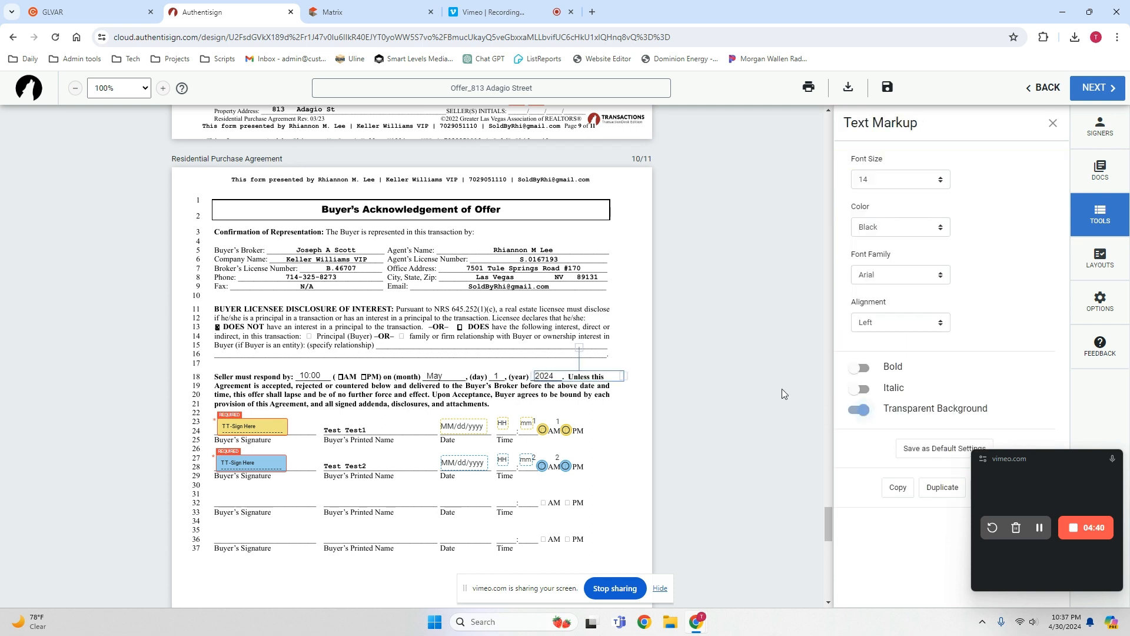
click(597, 357)
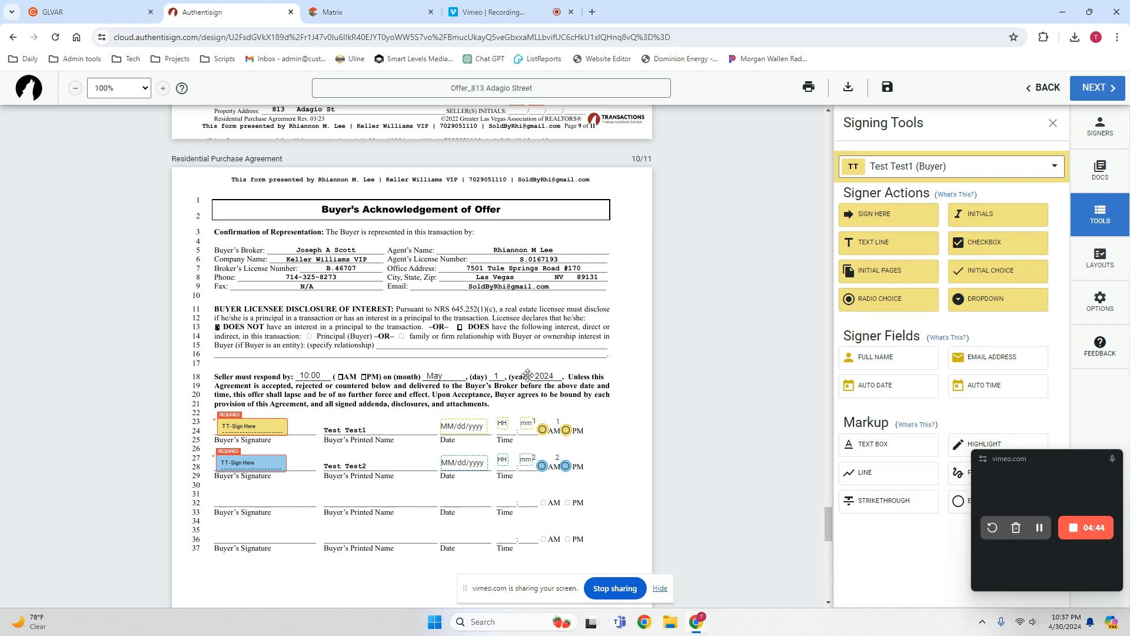
Mark the AM checkbox of the seller response time with a text box containing an X, using a transparent background.
click(881, 448)
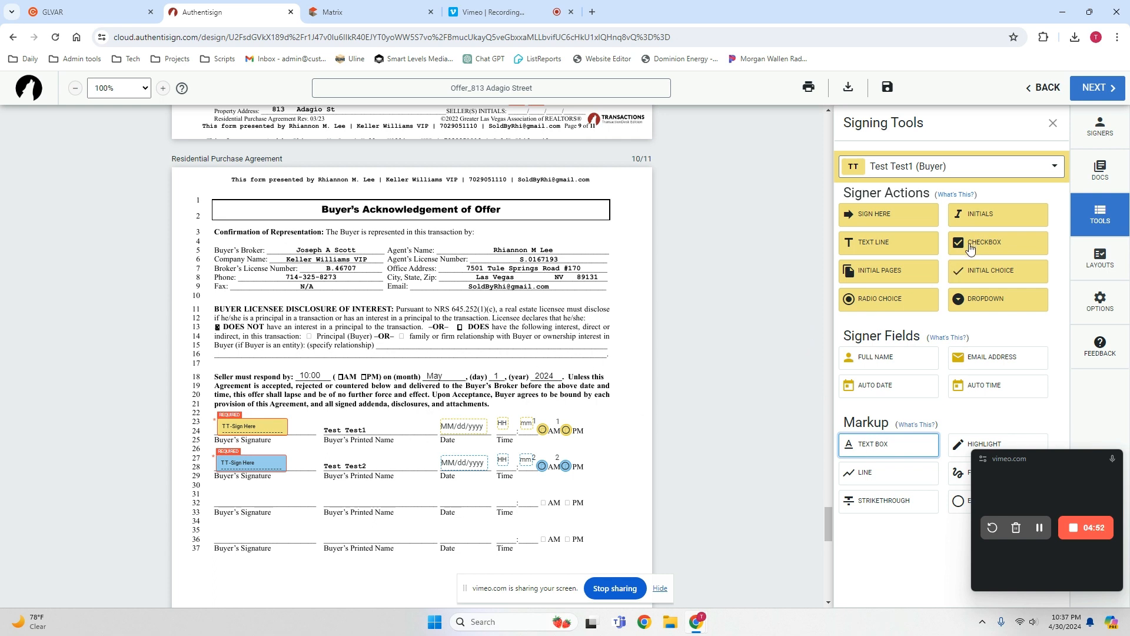
click(381, 369)
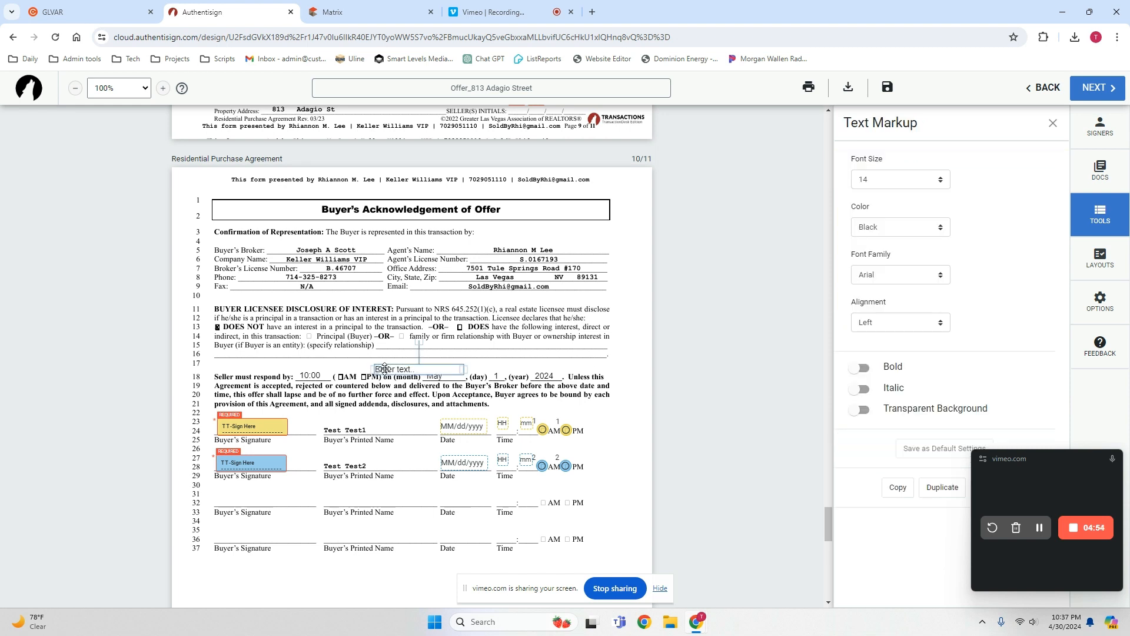
click(417, 356)
drag(381, 370, 347, 376)
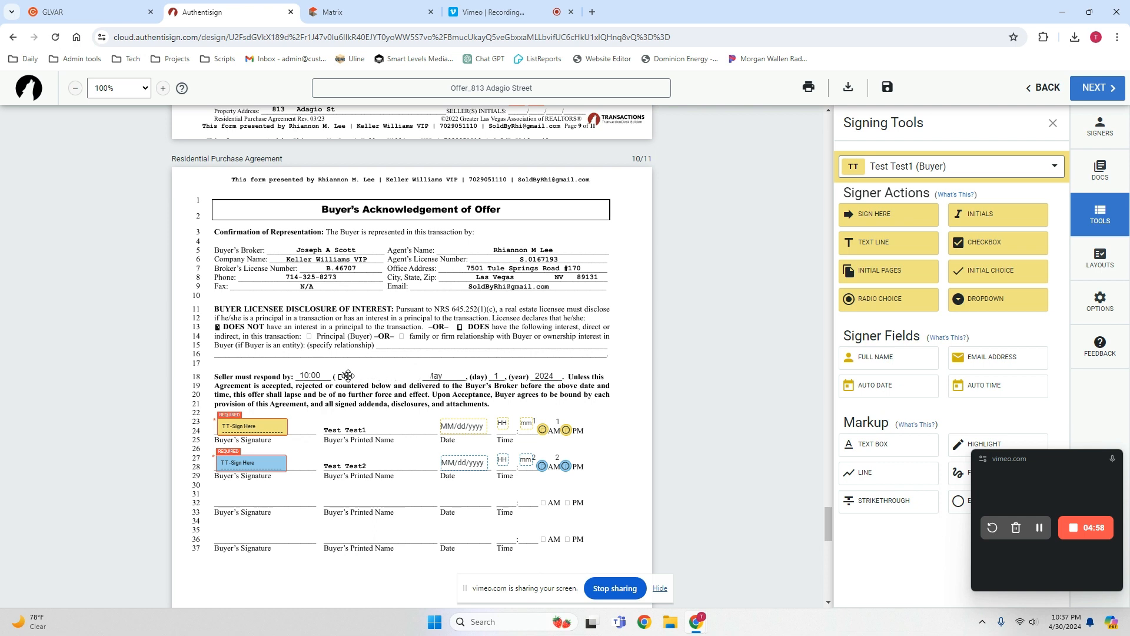
click(398, 380)
click(859, 409)
drag(394, 375, 393, 375)
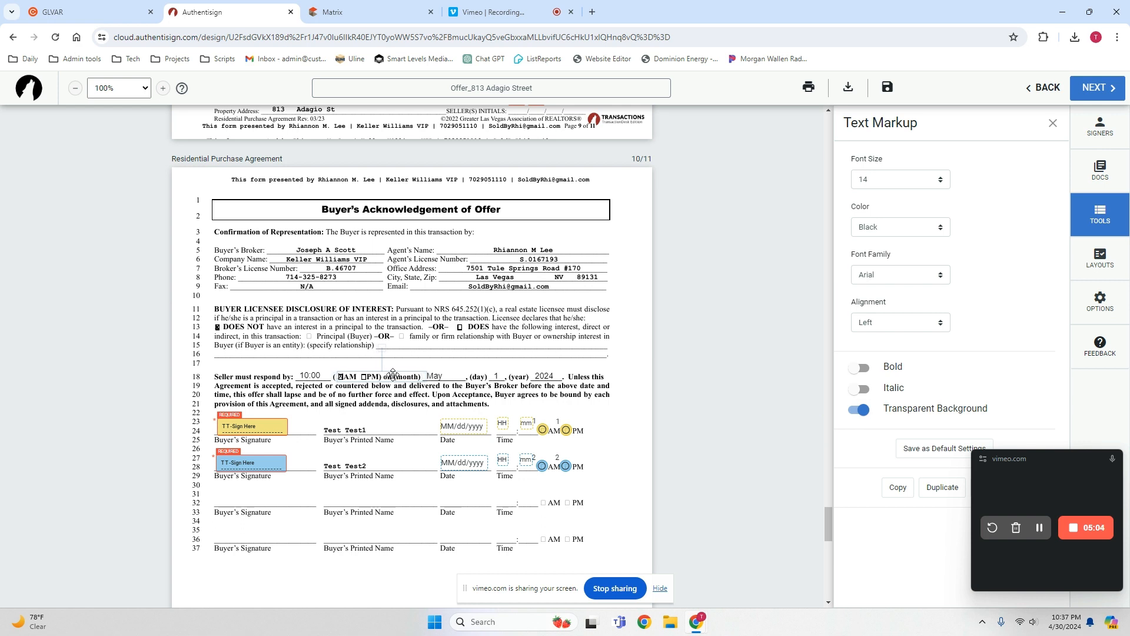
click(437, 360)
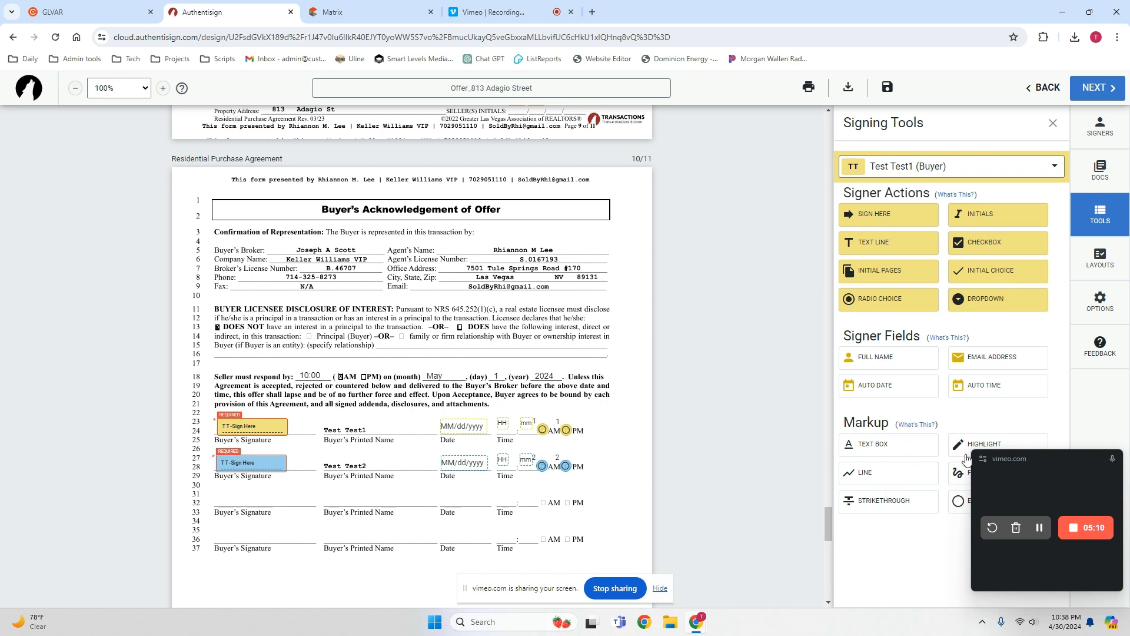
Try out an ellipse markup just above the seller response time, and delete it.
click(959, 502)
drag(266, 354, 339, 368)
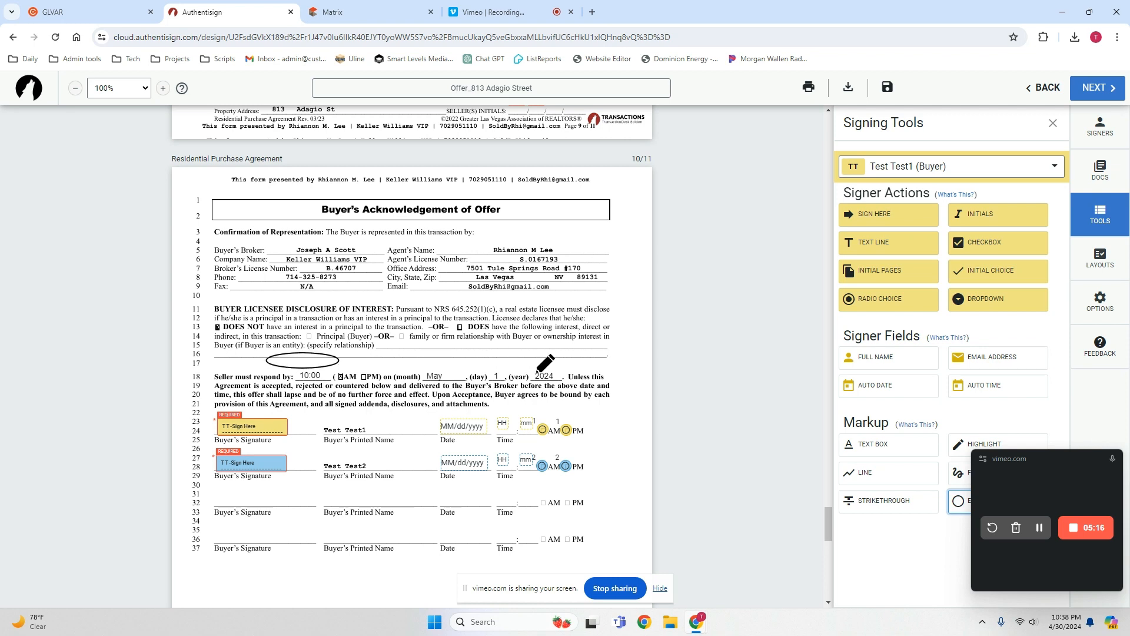
key(Escape)
click(318, 358)
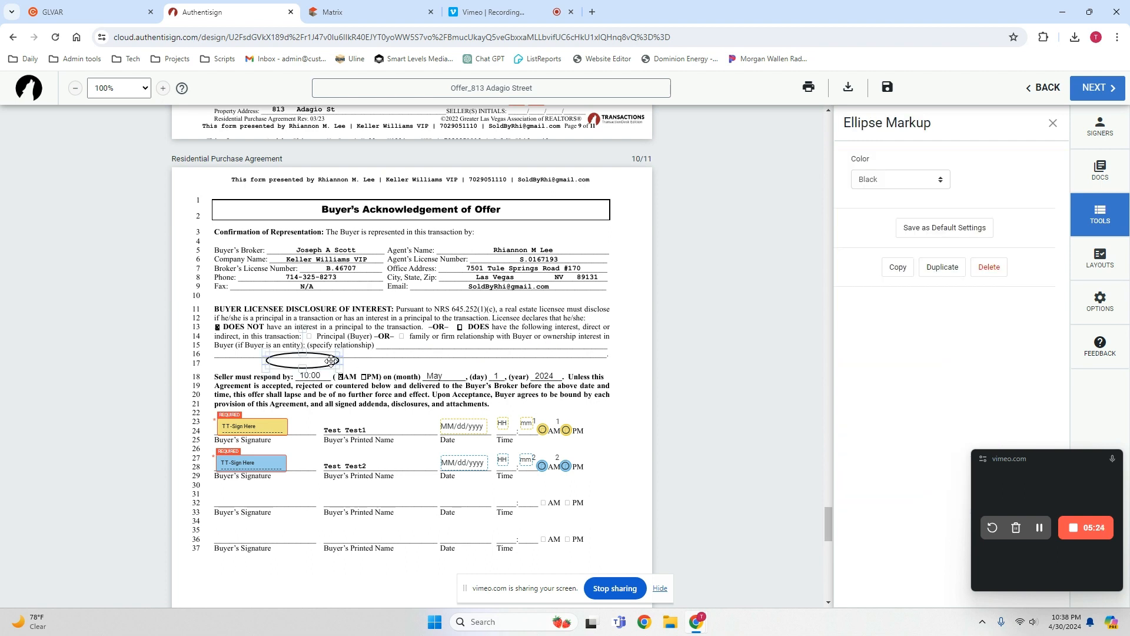
key(Delete)
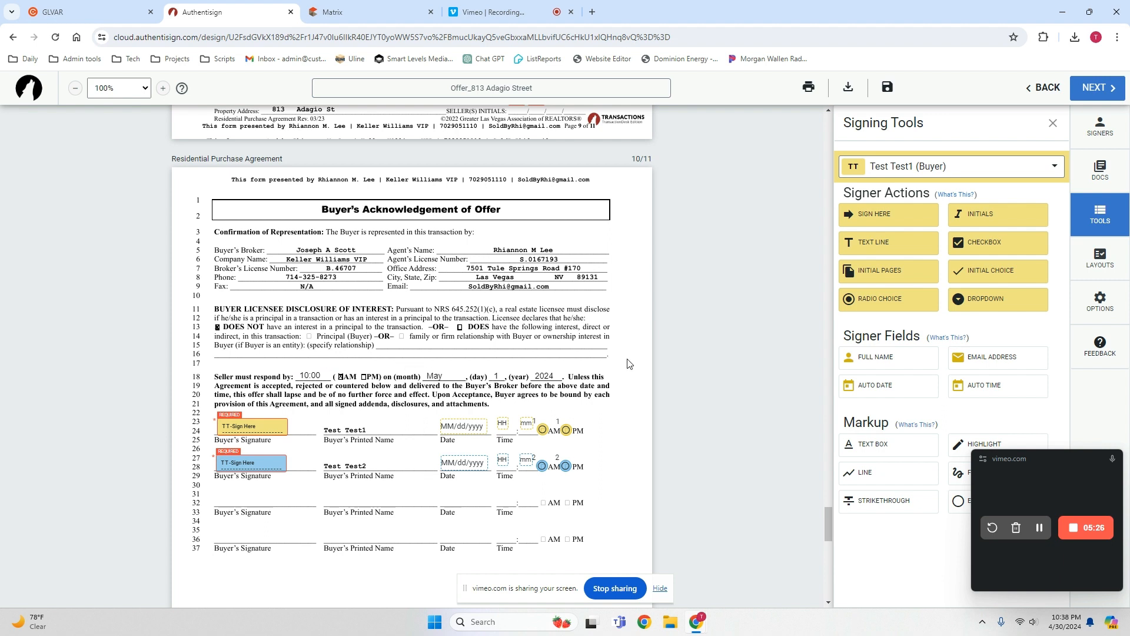
Add the Duties Owed By A Nevada Real Estate Licensee (Selling Side) (Rev 11/16) form and place it before the Residential Purchase Agreement.
scroll(627, 364, down, 4)
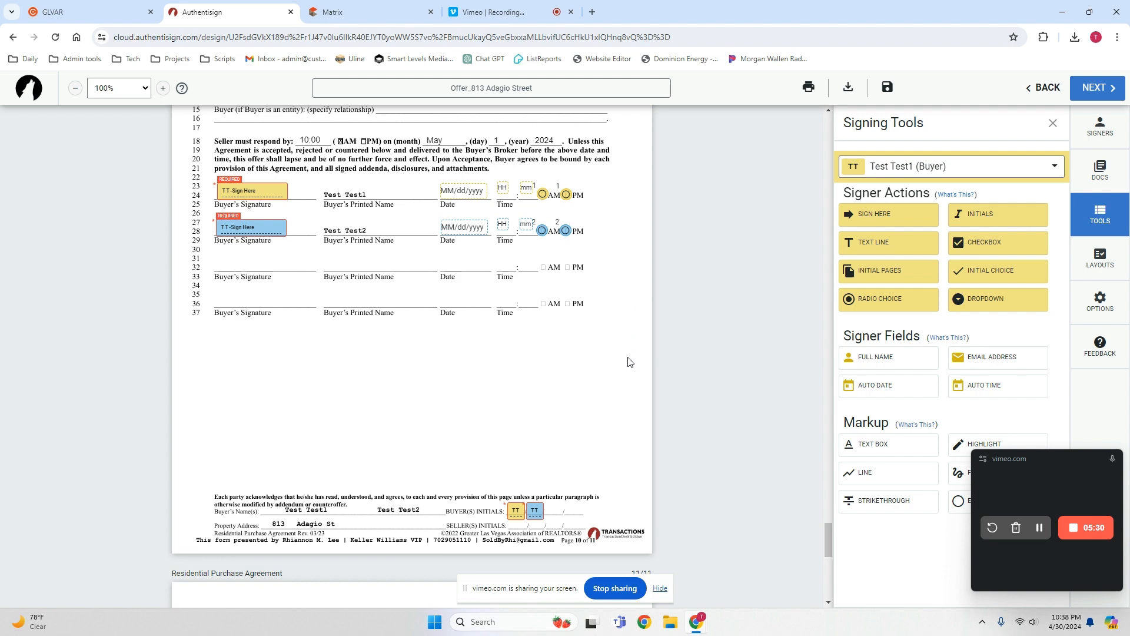
scroll(624, 360, down, 5)
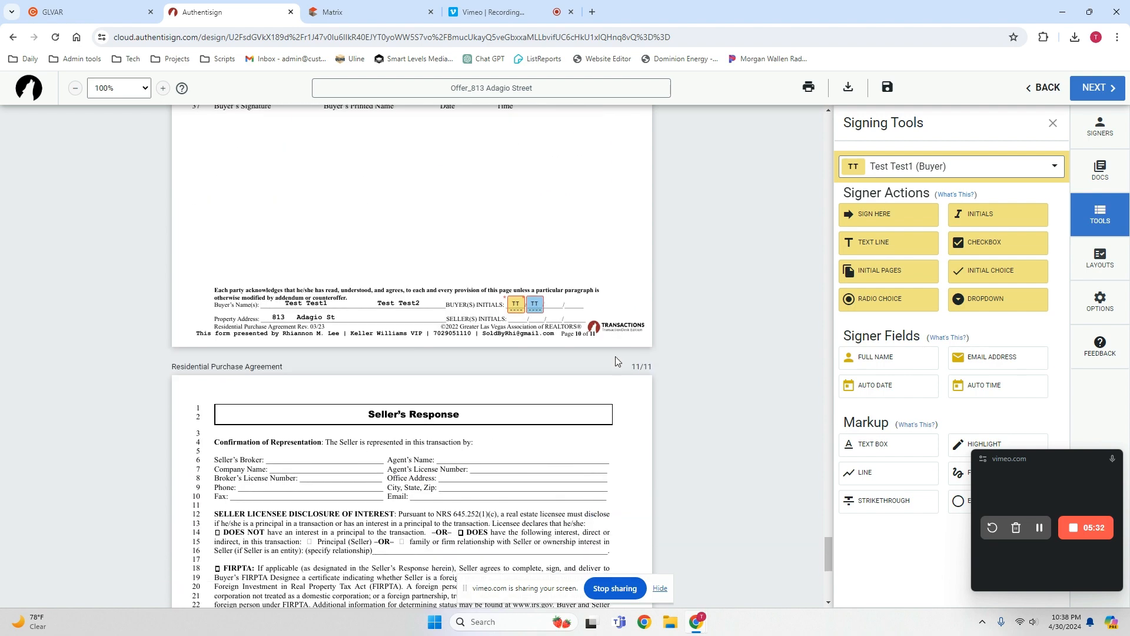
drag(1069, 461, 1048, 531)
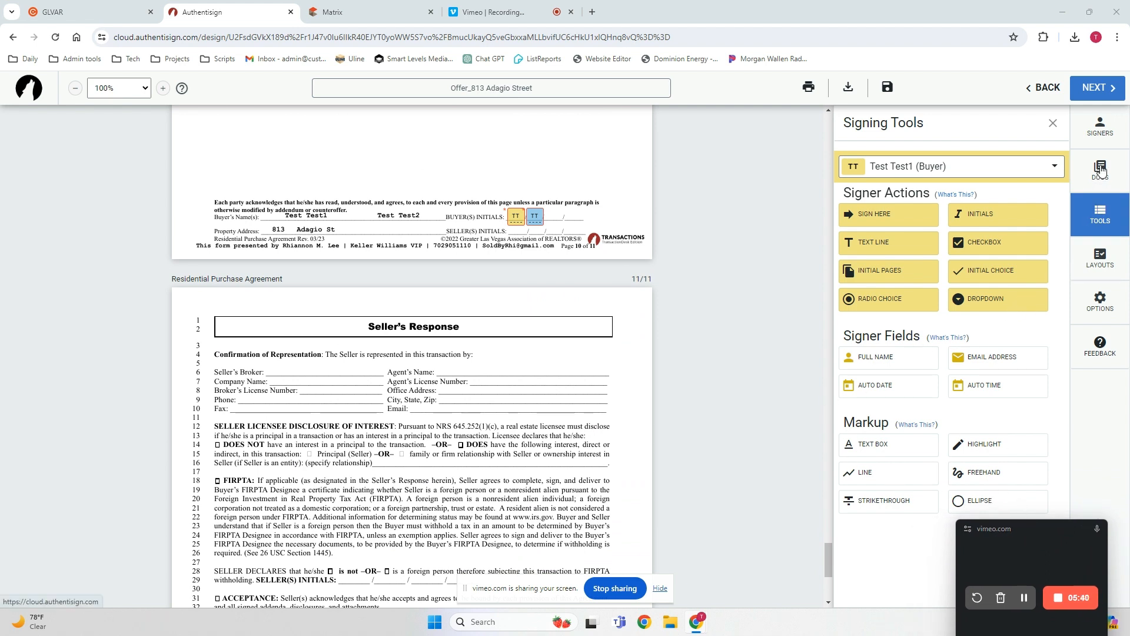
scroll(753, 222, up, 20)
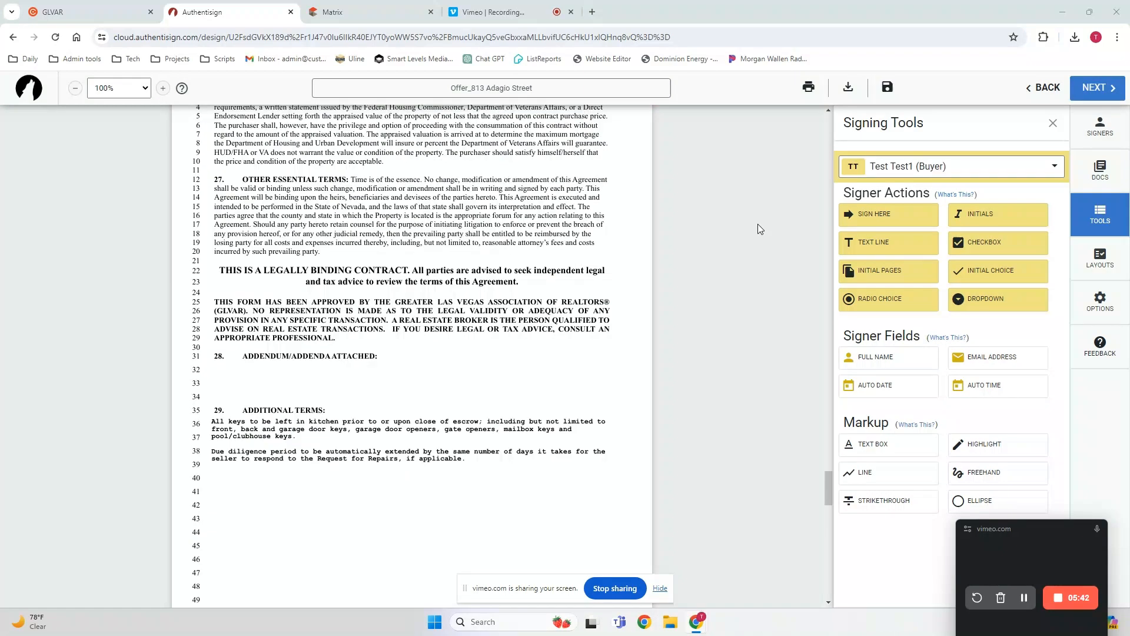
scroll(751, 232, up, 10)
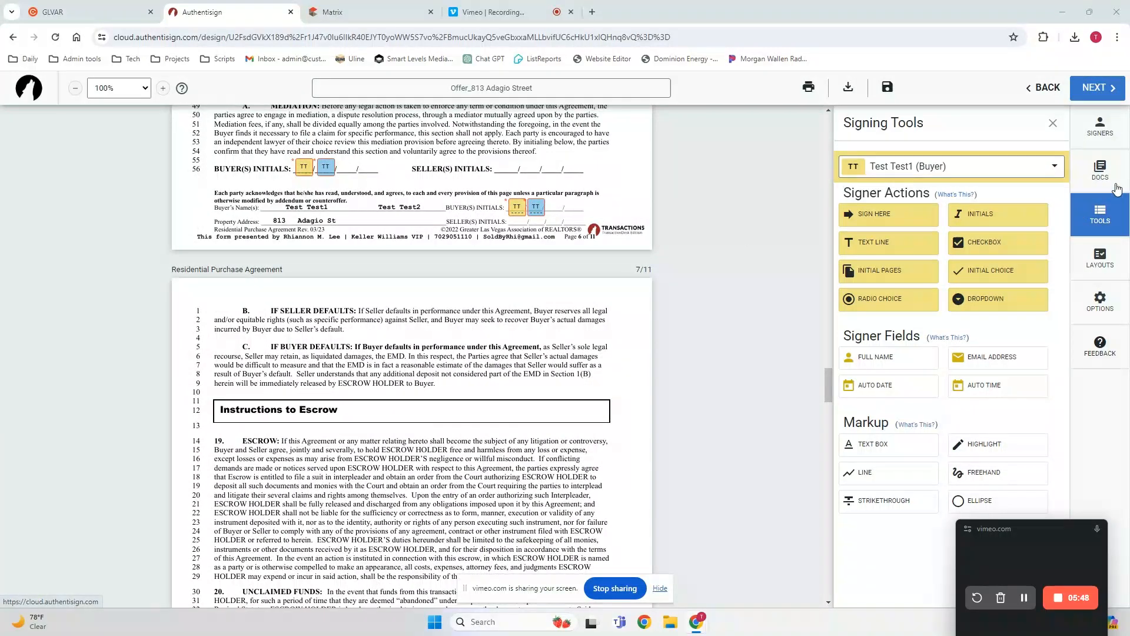
click(1100, 171)
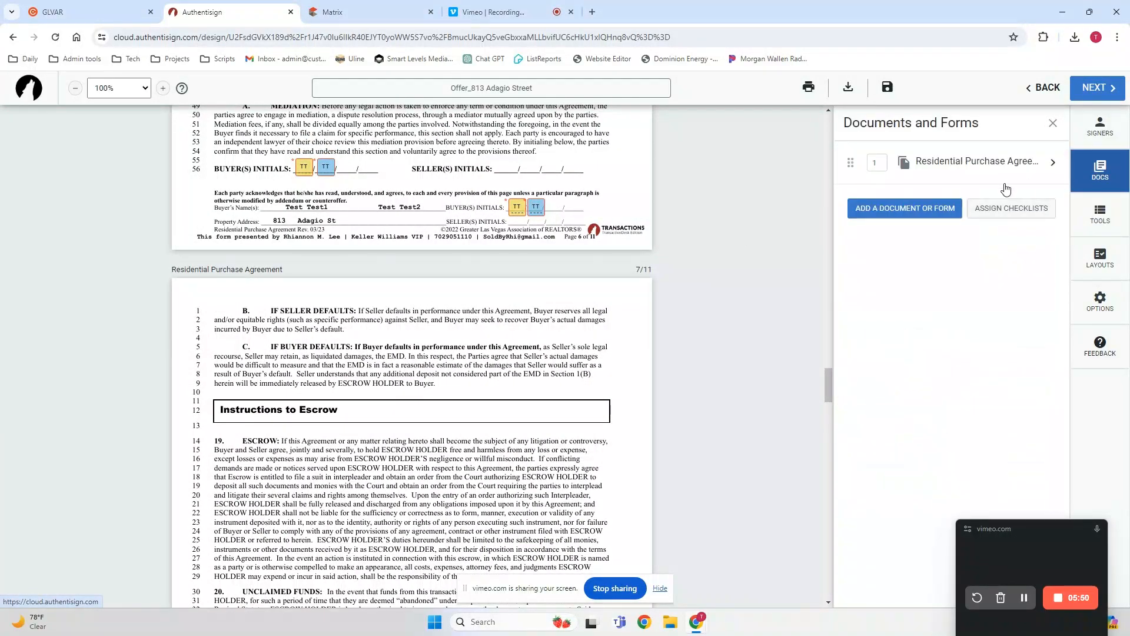
click(888, 210)
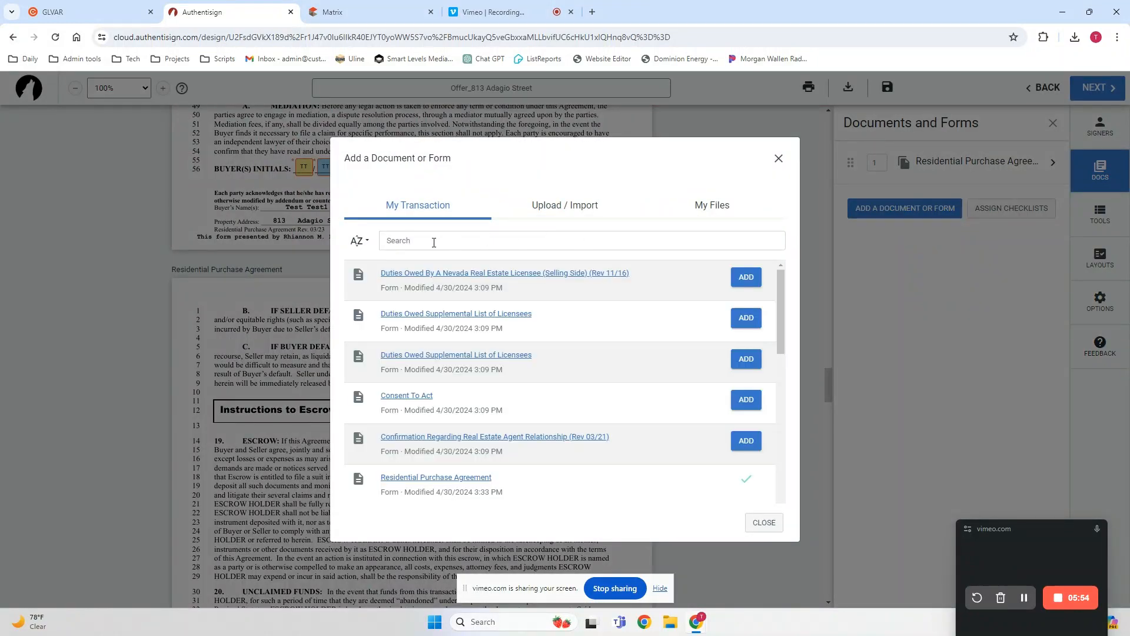
click(747, 277)
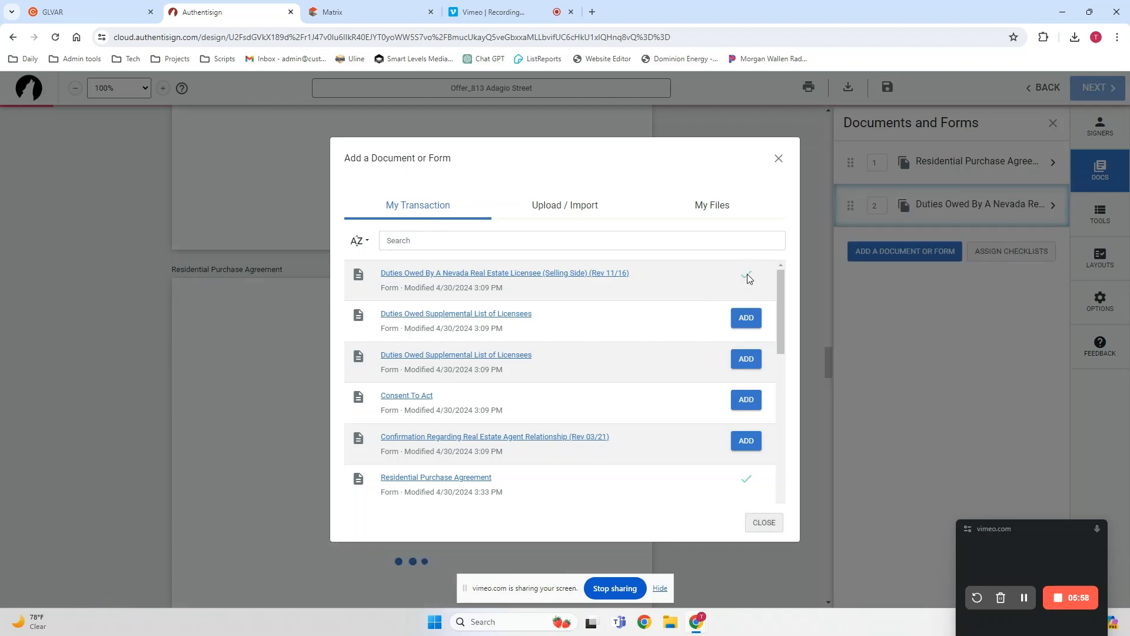
click(763, 522)
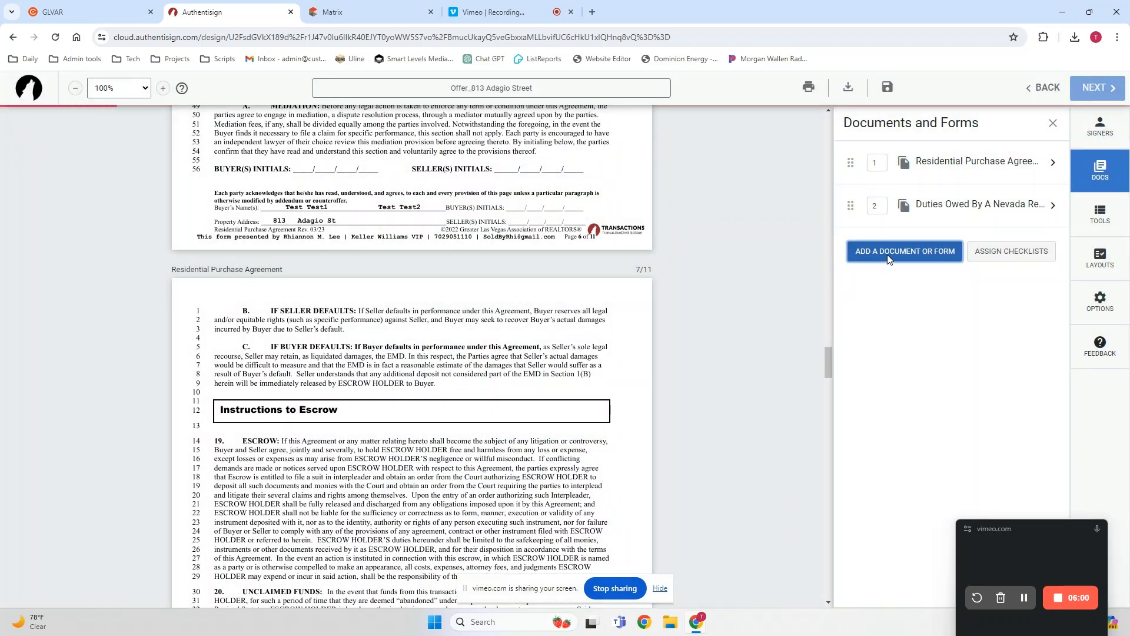
drag(830, 360, 826, 122)
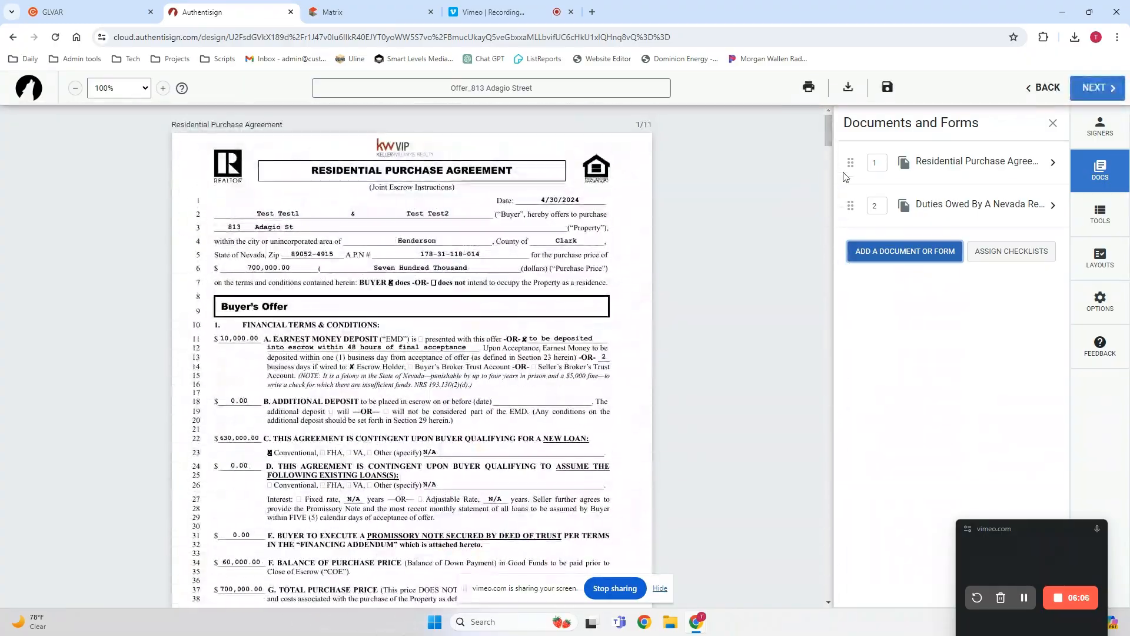
drag(850, 205, 855, 158)
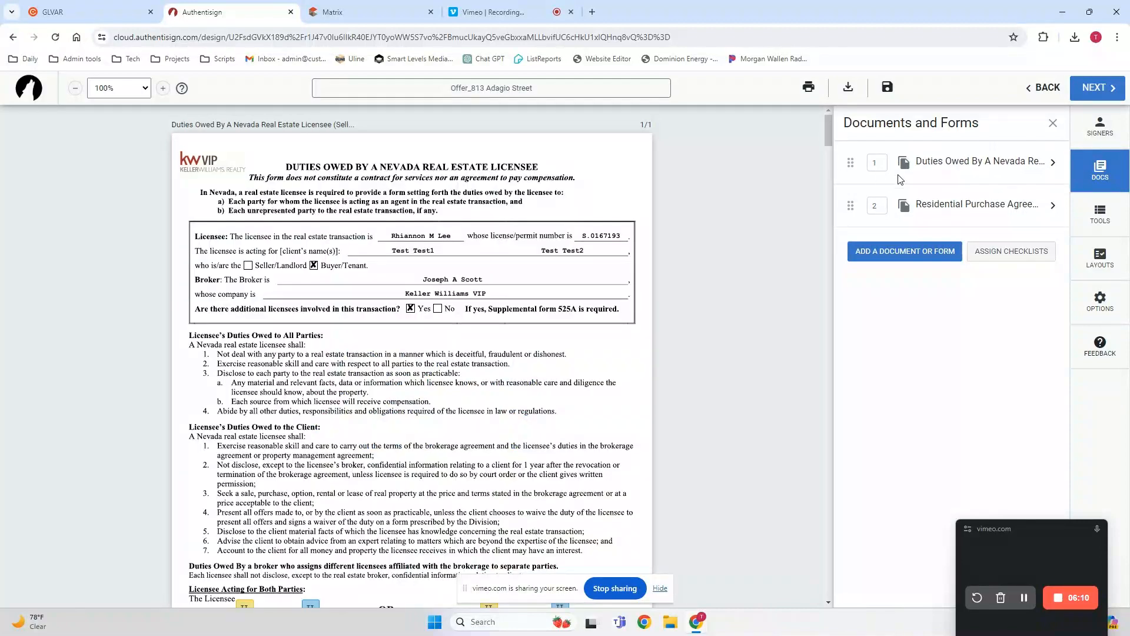
Delete both buyers' initial blocks from the MAY NOT line of the Duties Owed form.
drag(829, 129, 824, 151)
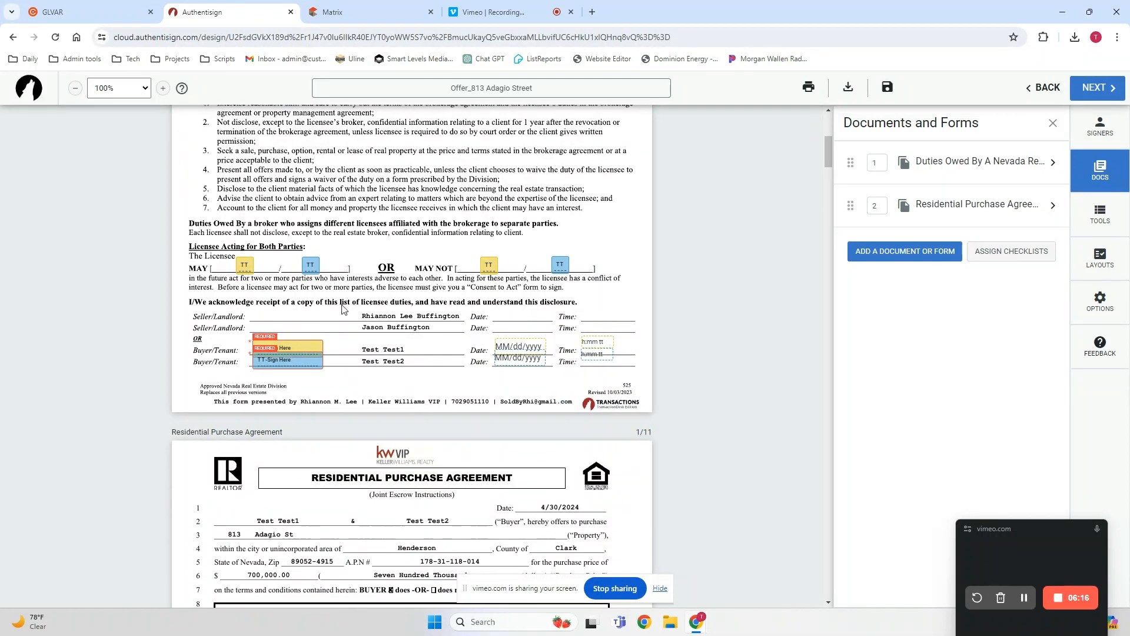
click(489, 263)
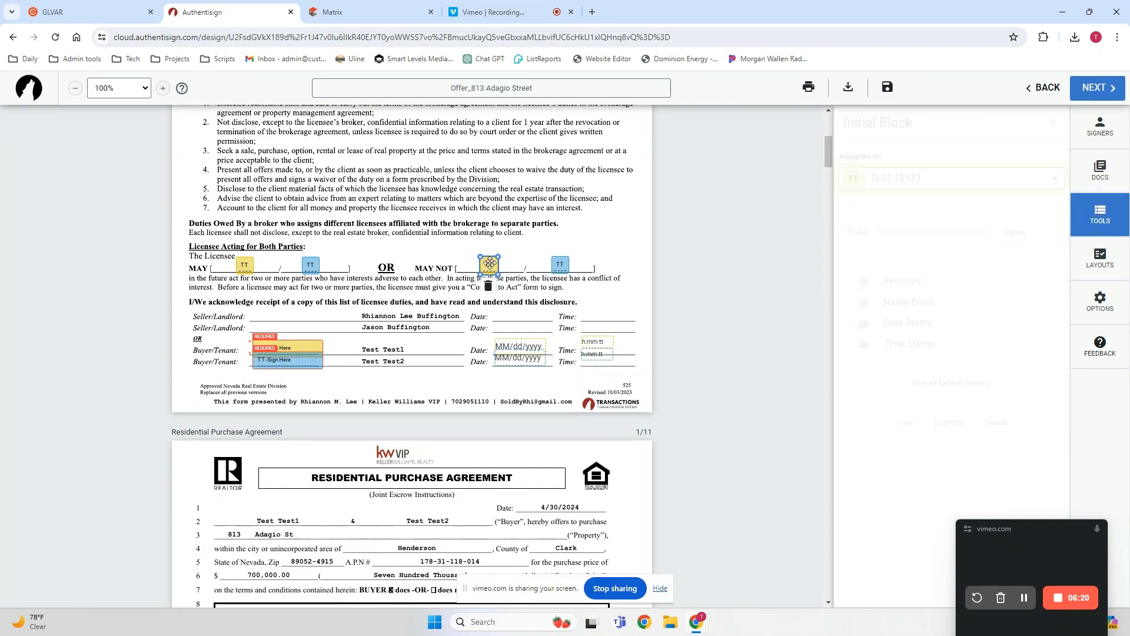
click(488, 287)
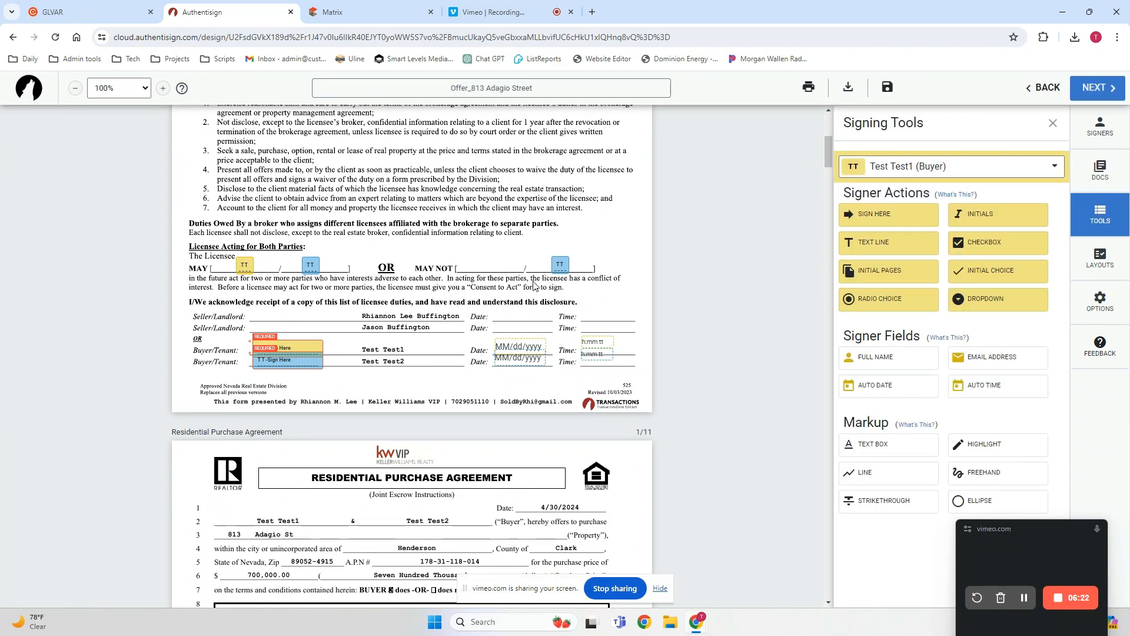
click(560, 264)
click(560, 287)
Try placing a new initials block for the first buyer on the MAY NOT line, and delete it.
click(991, 217)
drag(412, 352, 482, 268)
click(482, 268)
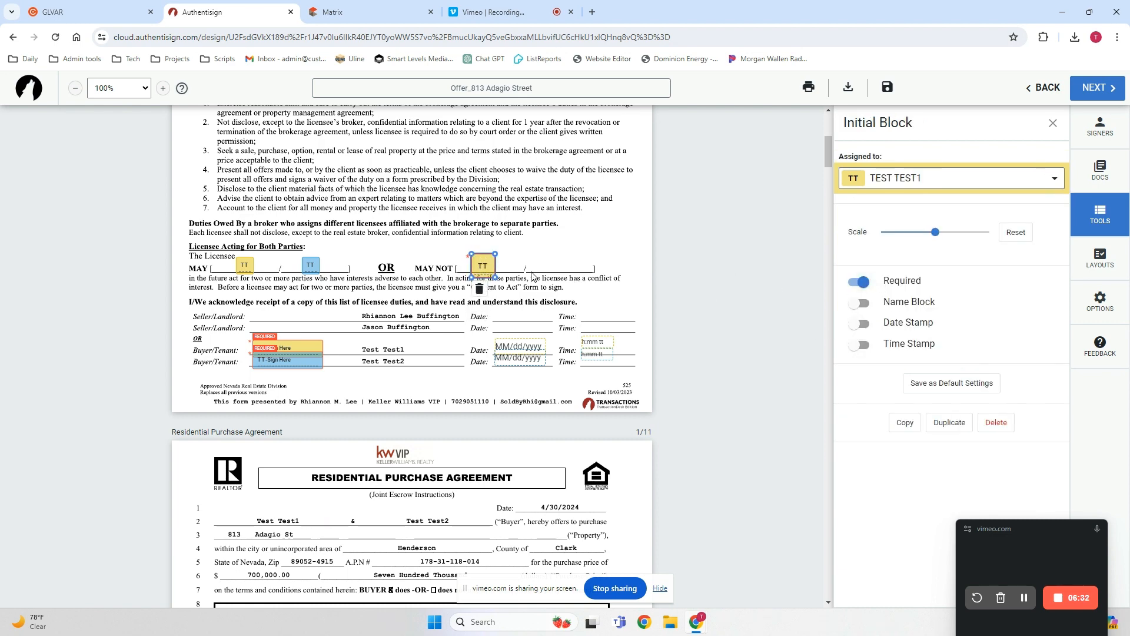
click(479, 289)
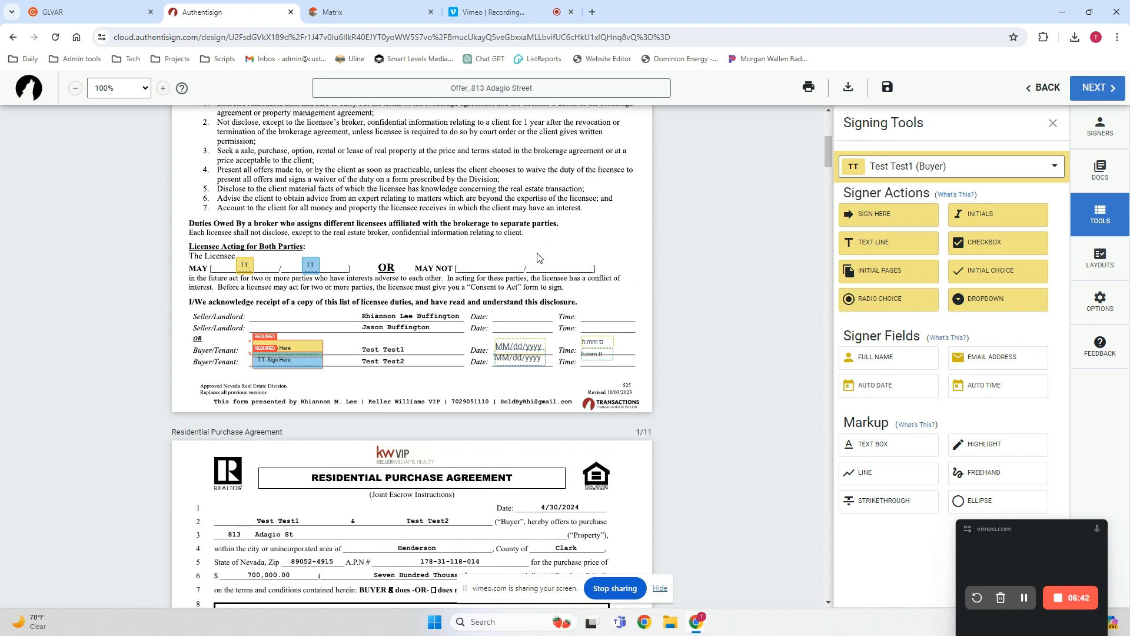
Review the Duties Owed form, the document order, the signer list and the last page of the purchase agreement.
scroll(537, 258, up, 5)
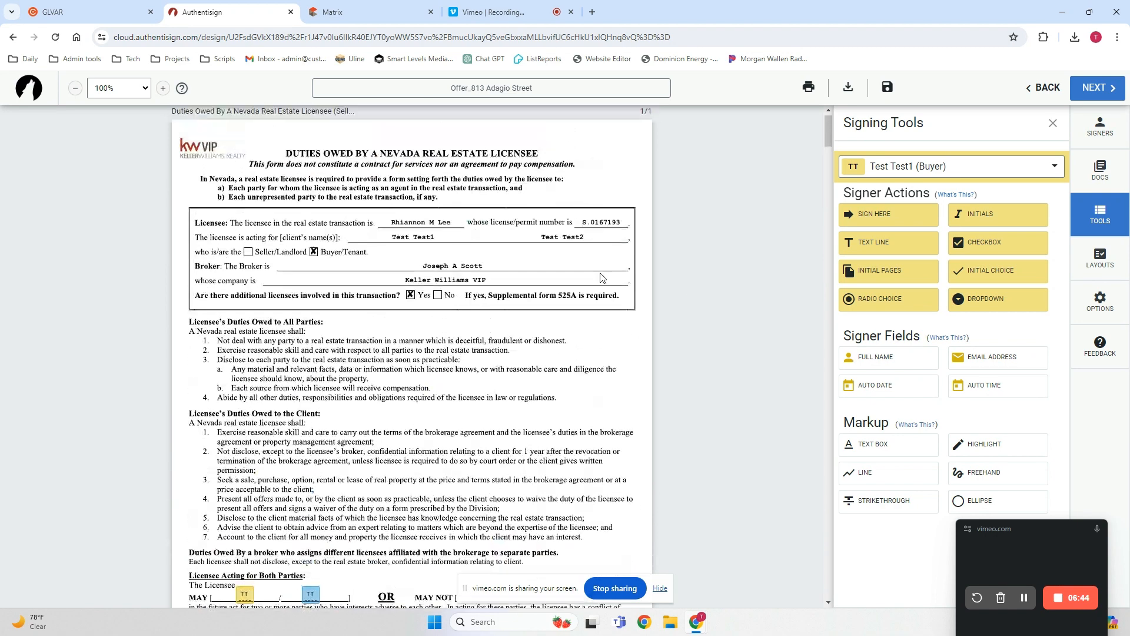
scroll(602, 276, down, 2)
scroll(601, 277, down, 2)
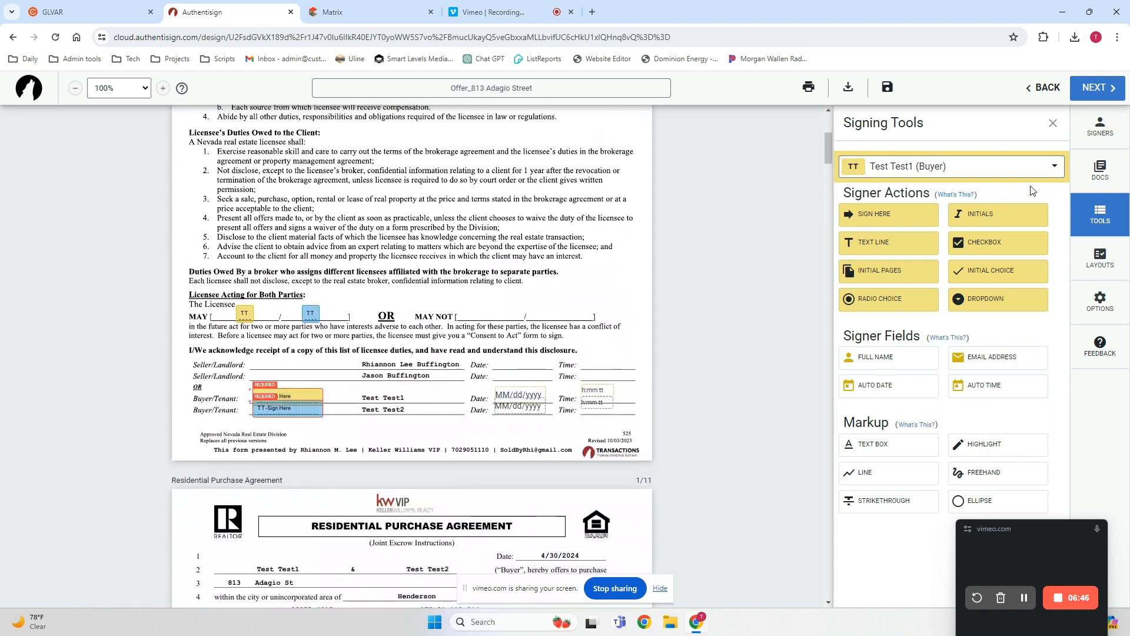
click(1100, 169)
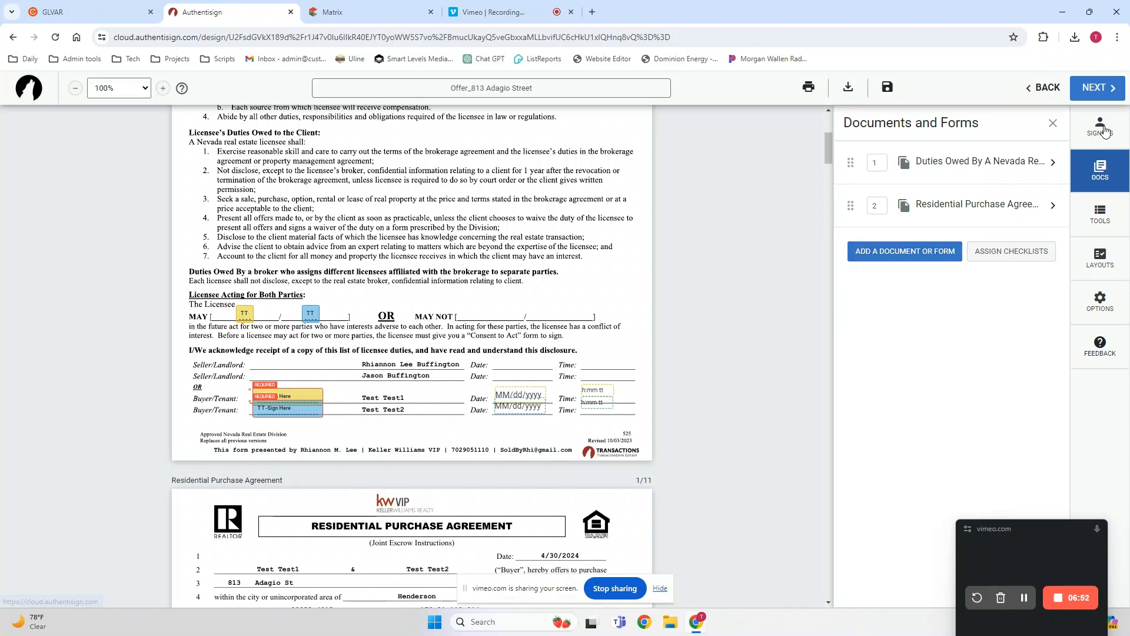
click(1104, 131)
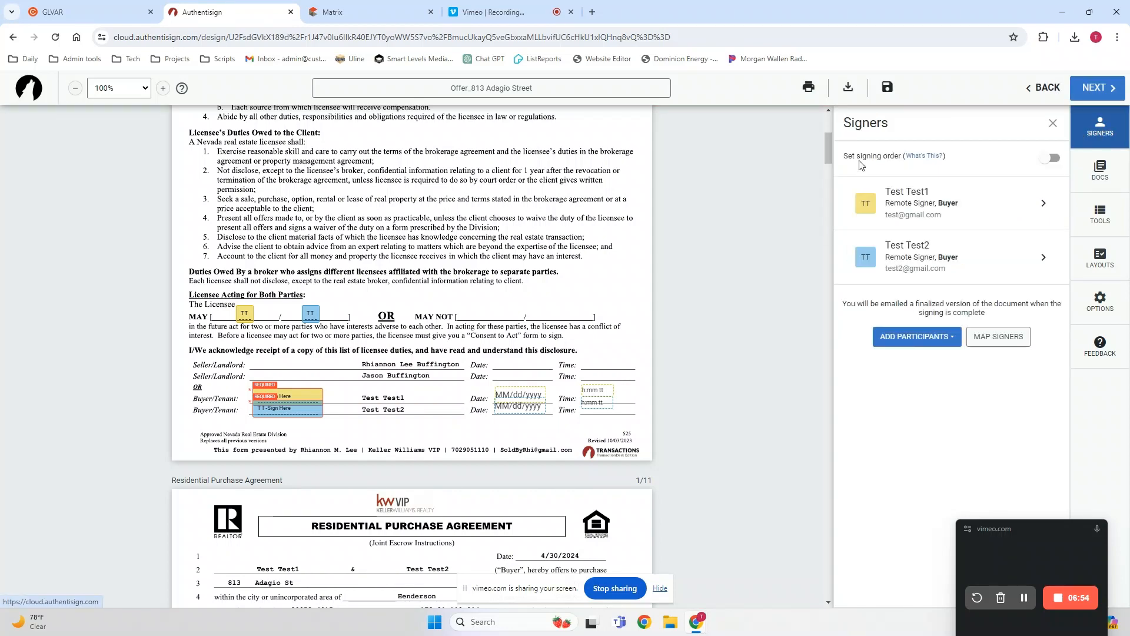
mouse_move(830, 150)
mouse_down()
mouse_move(827, 132)
mouse_move(821, 224)
mouse_move(850, 448)
mouse_move(828, 591)
mouse_up()
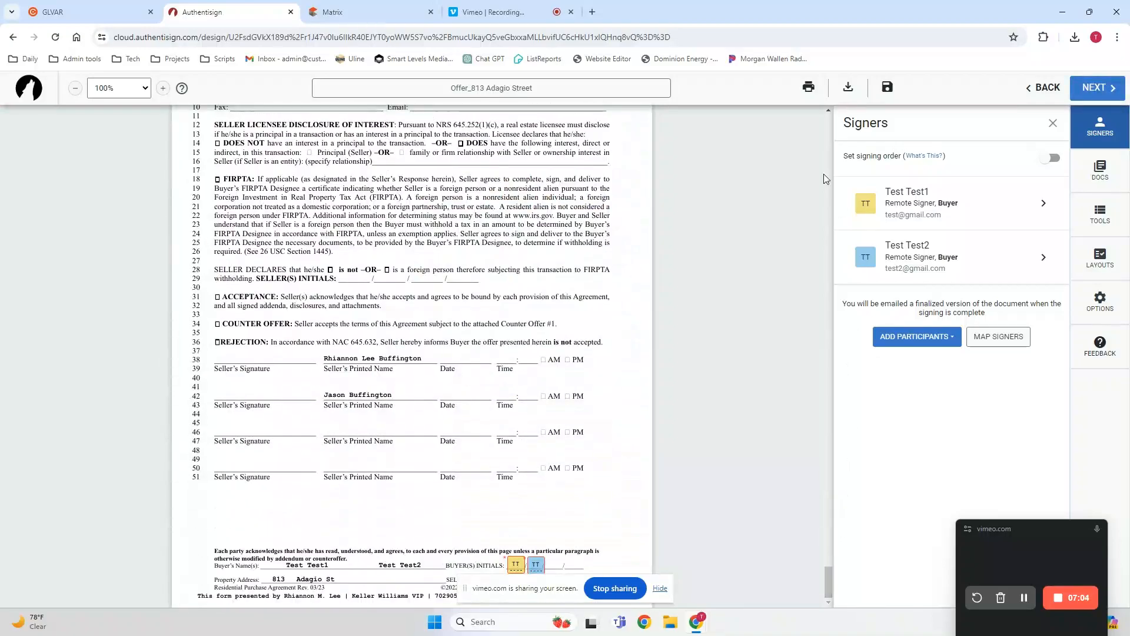
Proceed to the final signing setup, customize the invites and start the first buyer's message with "Hey, herre is the offer as discussed".
click(1097, 89)
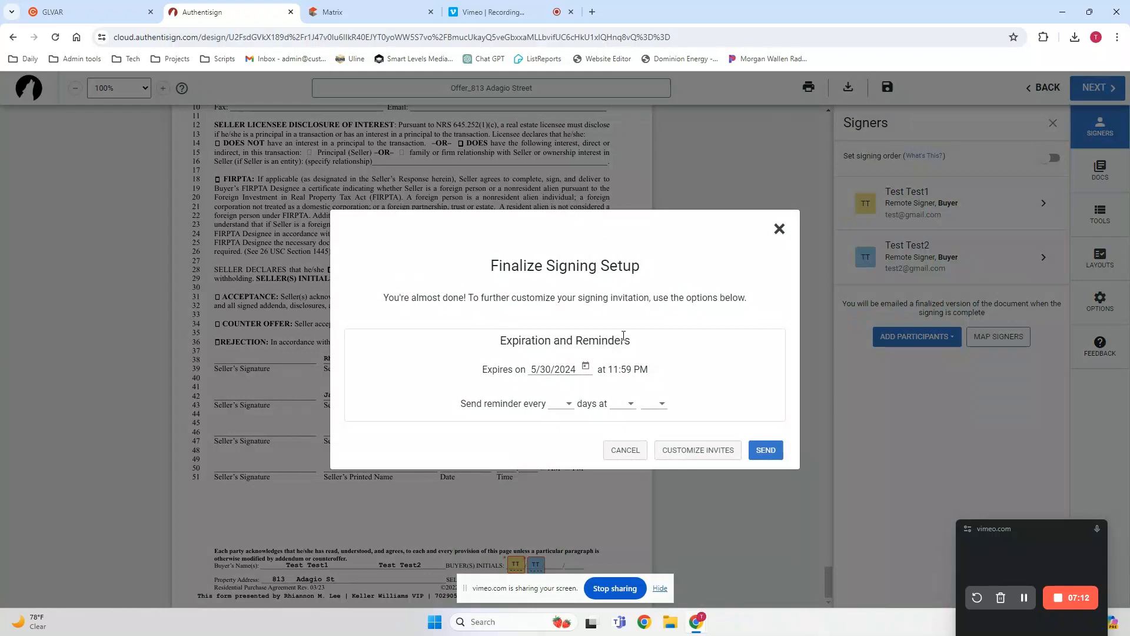
click(700, 451)
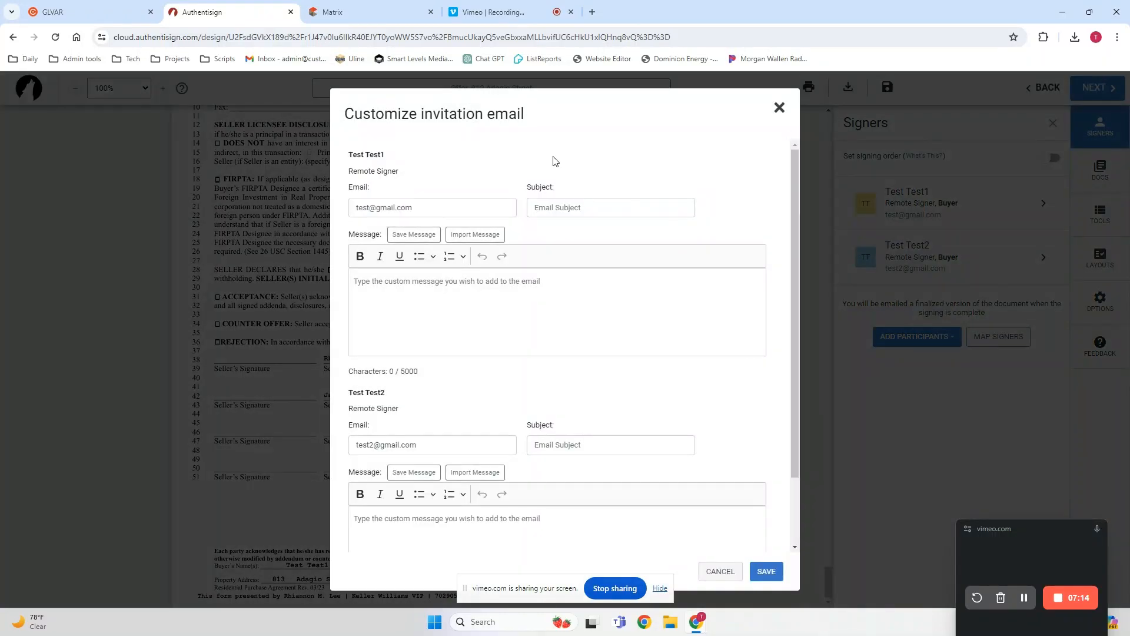
click(421, 298)
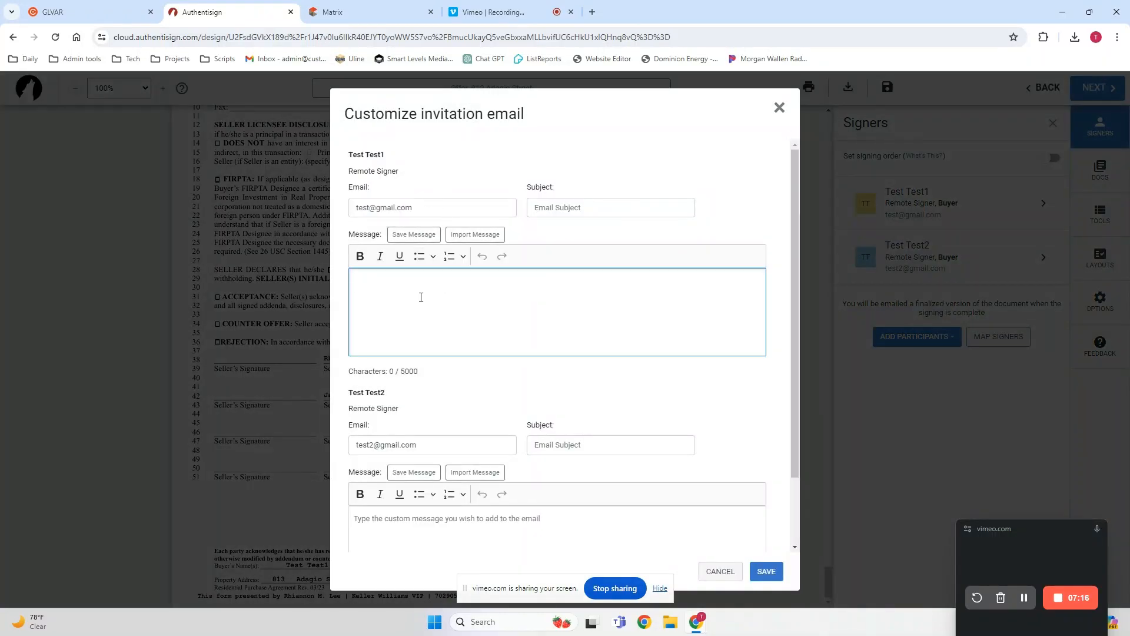
text(Hey)
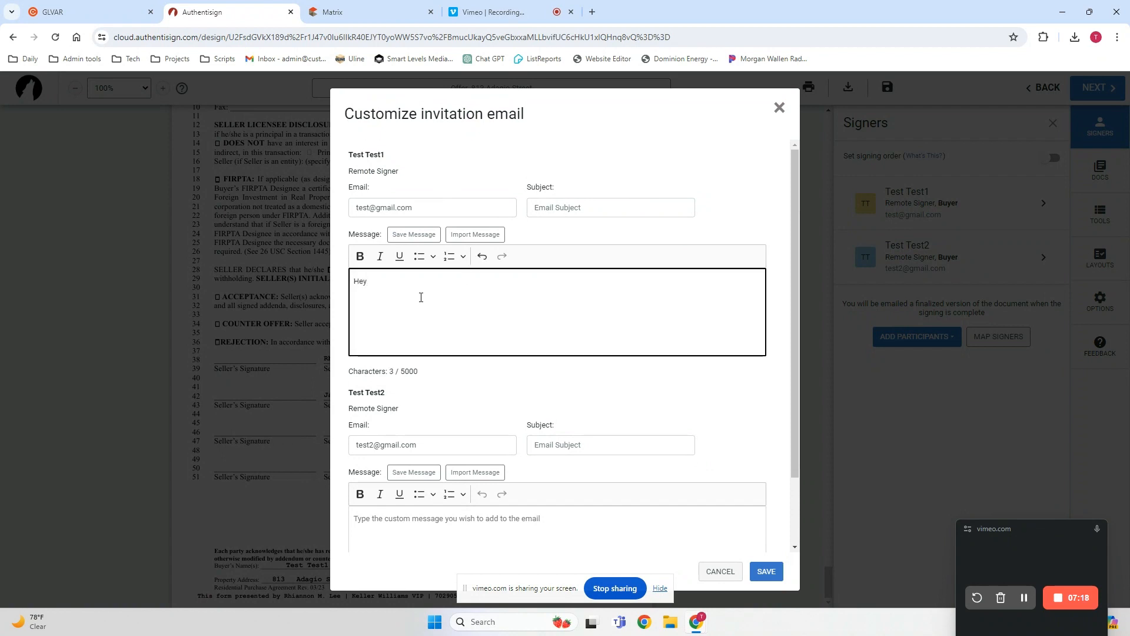
text(, herre is the )
text(offer. Ple)
text(ase feel)
key(BackSpace)
key(BackSpace)
key(BackSpace)
key(BackSpace)
key(BackSpace)
key(BackSpace)
key(BackSpace)
key(BackSpace)
key(BackSpace)
key(BackSpace)
text(as discussed)
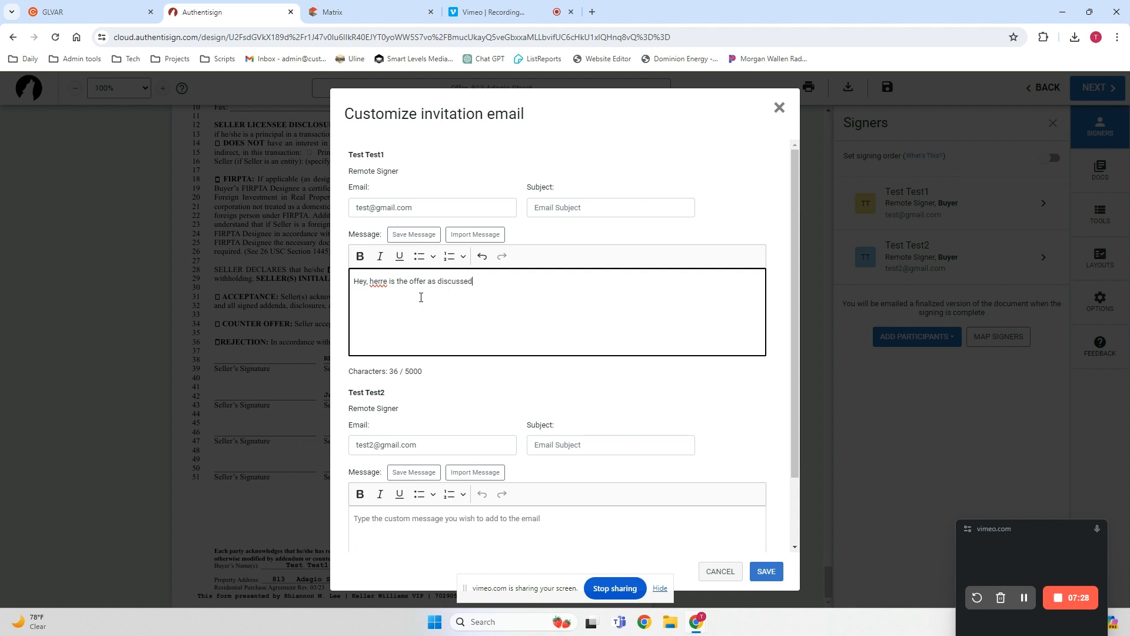
Continue the first buyer's message with ". Please feel free to call or text me should you have any questions. Thank you!".
key(BackSpace)
text(. Please feel free to call or text me should you ahve)
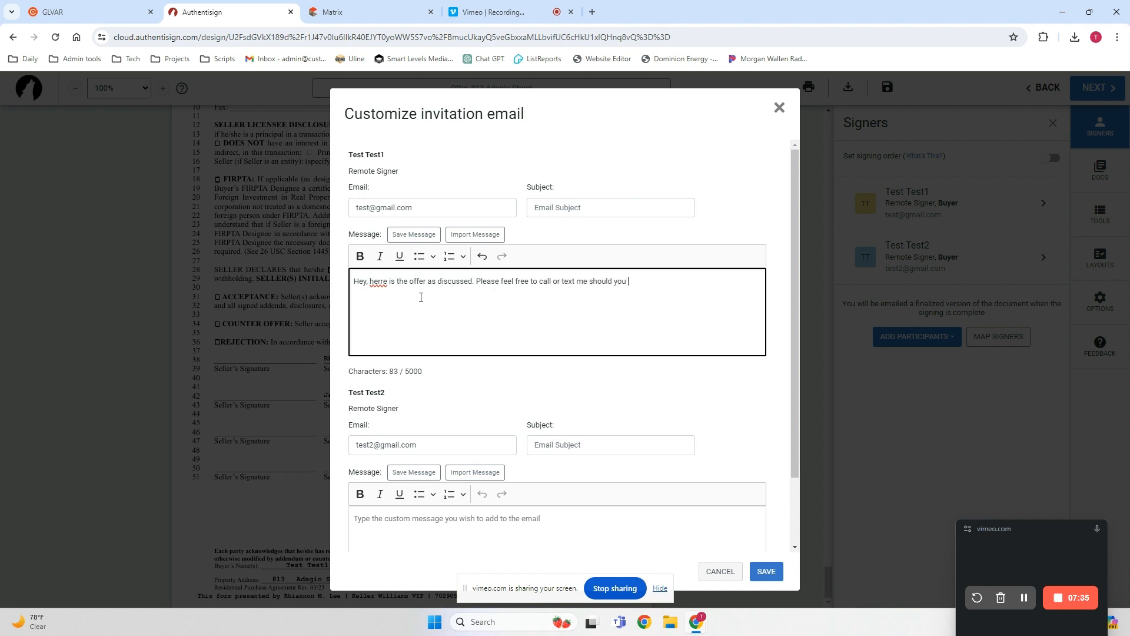
key(BackSpace)
text(e any questions. Thank you!)
Correct the misspelled word "herre" to "here" in the first buyer's message and save the customized invitation email.
right_click(385, 288)
click(392, 296)
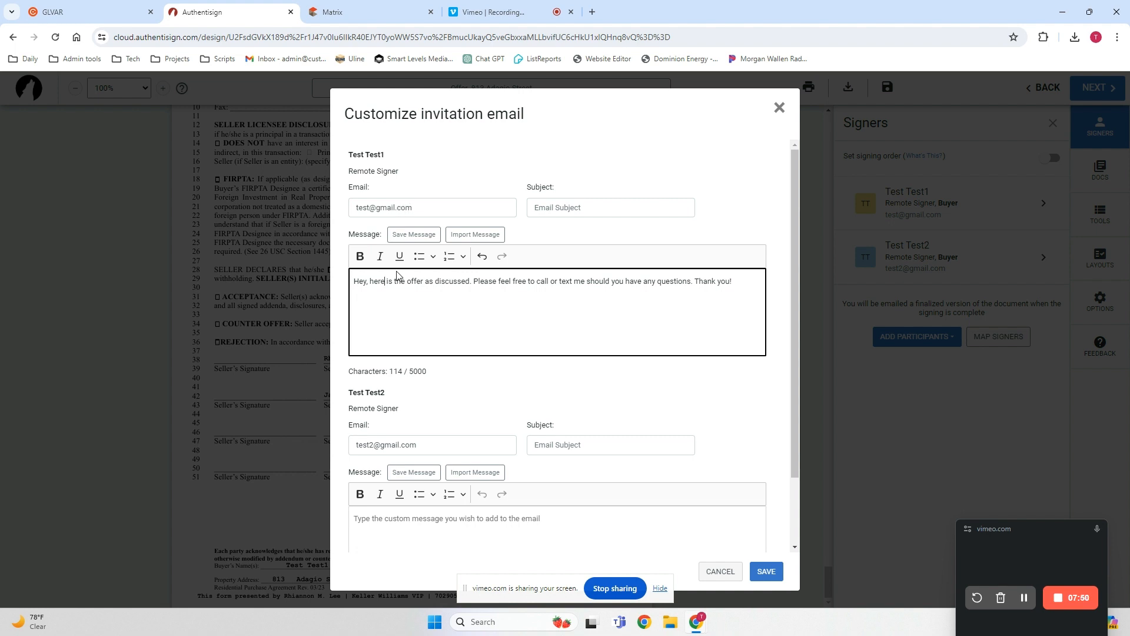
scroll(397, 276, down, 2)
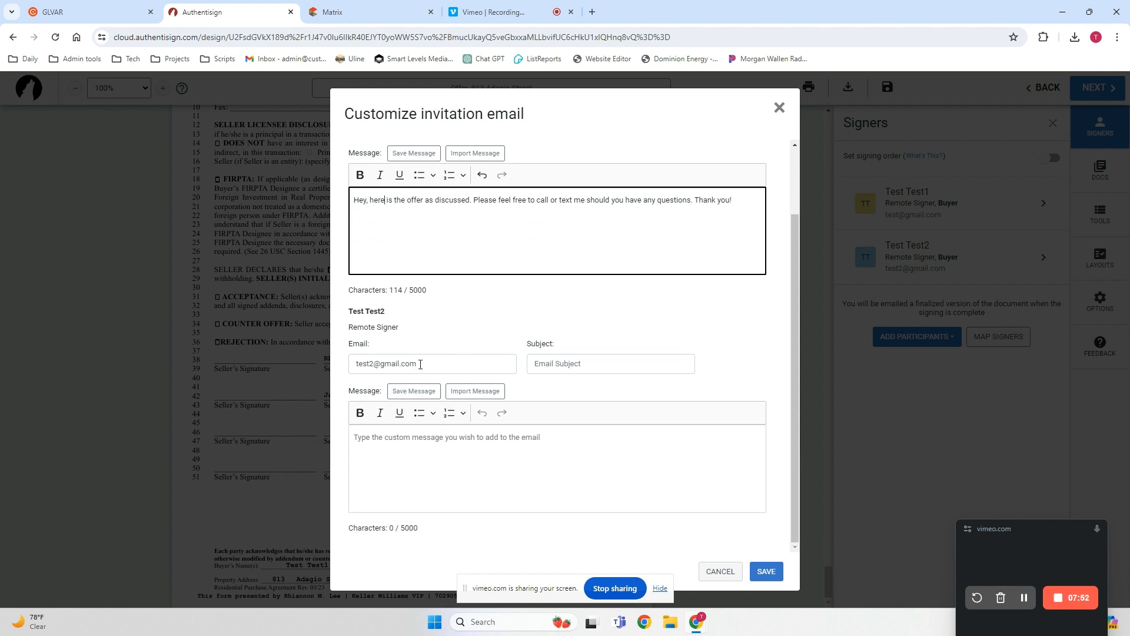
scroll(606, 340, up, 2)
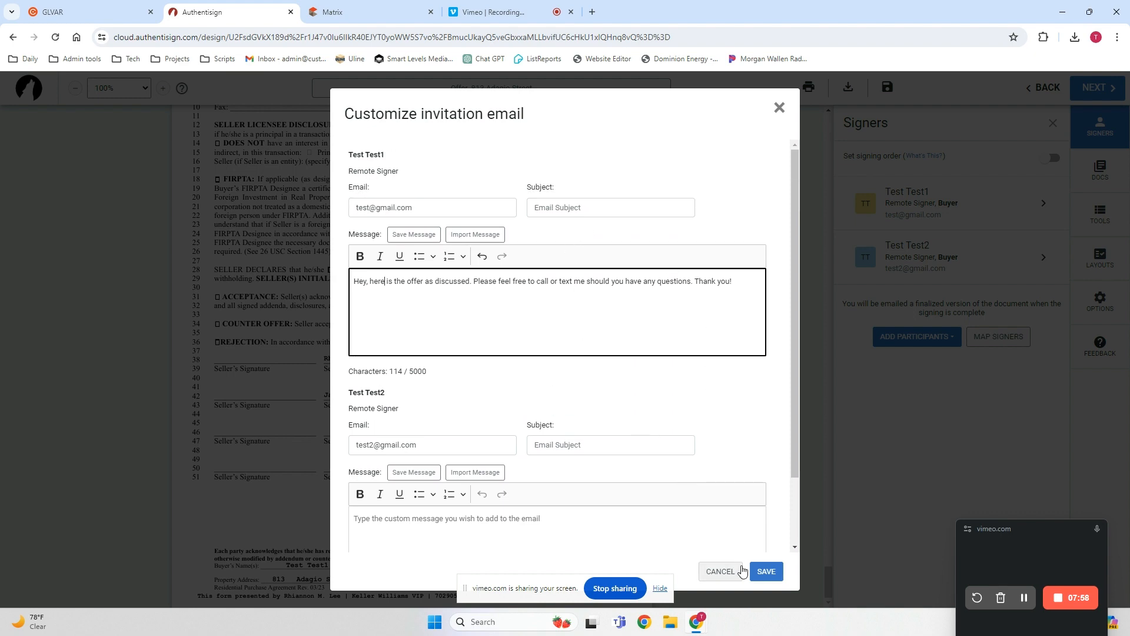
click(765, 570)
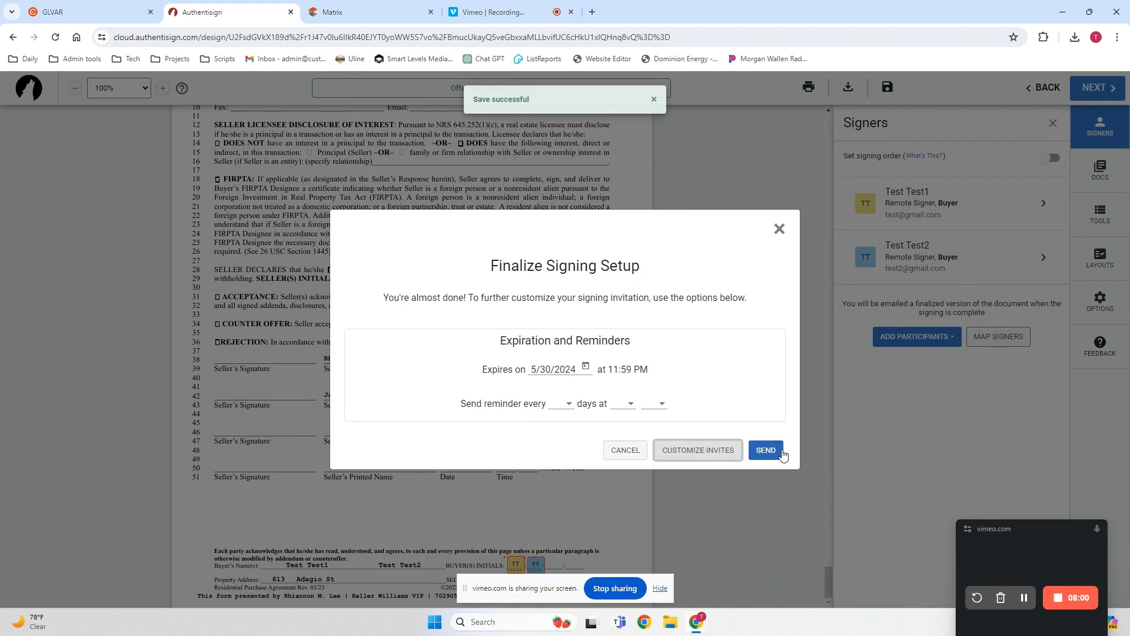